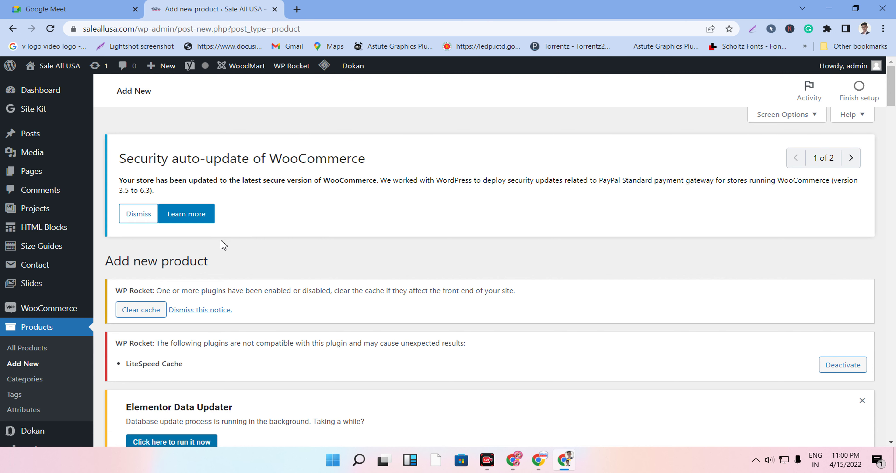
- Look over the blank WordPress product form, switch to the Amazon window and browse the home page's product sections
scroll(199, 339, "down", 5)
scroll(204, 342, "down", 5)
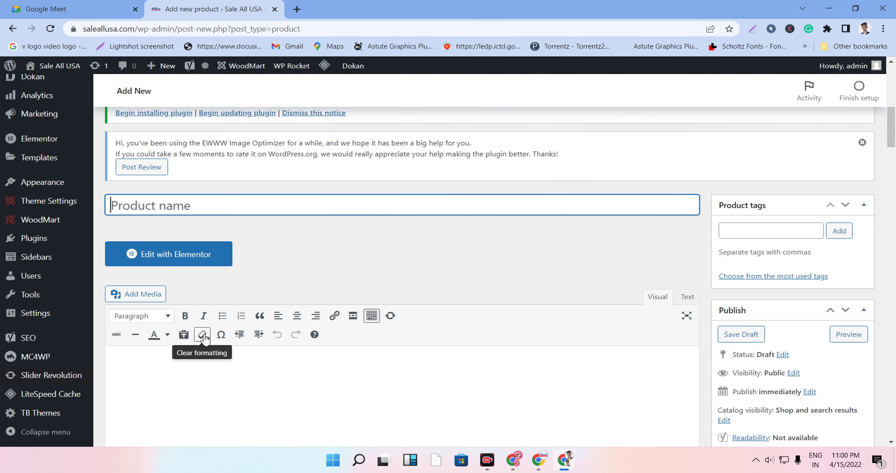
mouse_move(519, 465)
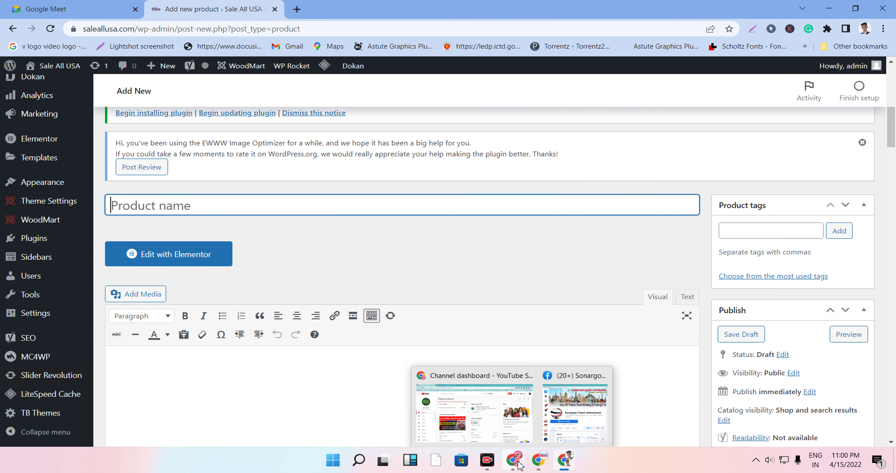
left_click(542, 463)
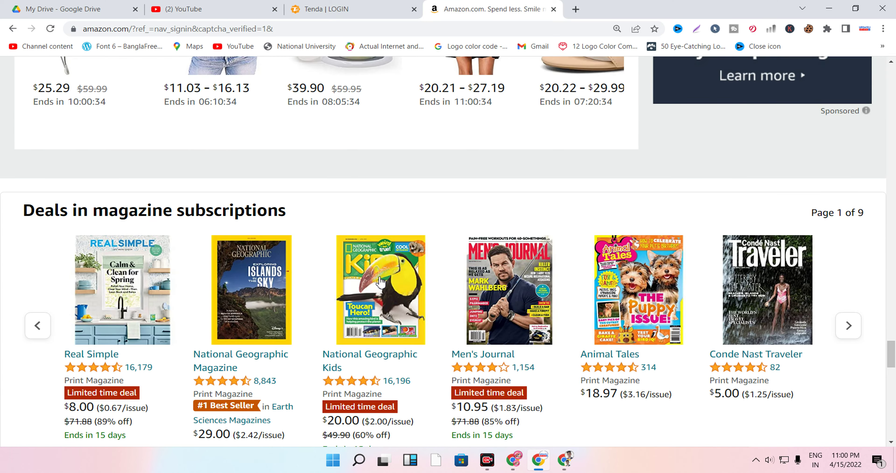
scroll(380, 281, "down", 5)
scroll(380, 282, "up", 7)
scroll(381, 284, "down", 15)
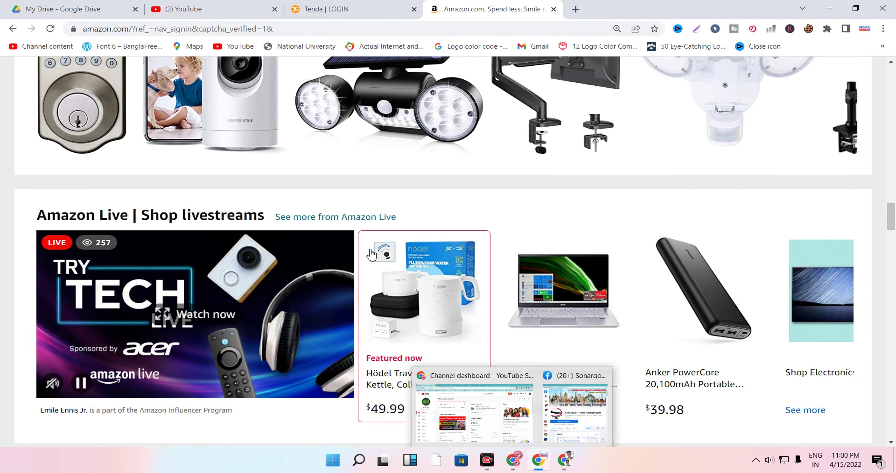
scroll(384, 261, "up", 10)
scroll(384, 261, "up", 5)
scroll(383, 270, "down", 20)
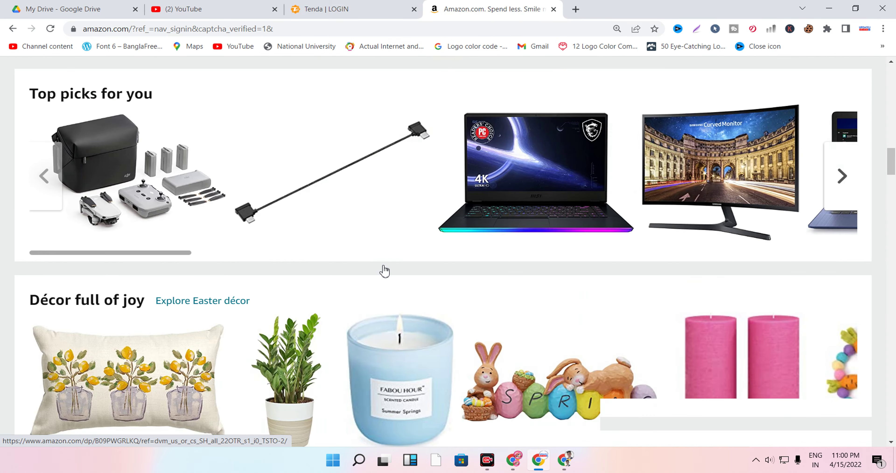
scroll(383, 267, "up", 5)
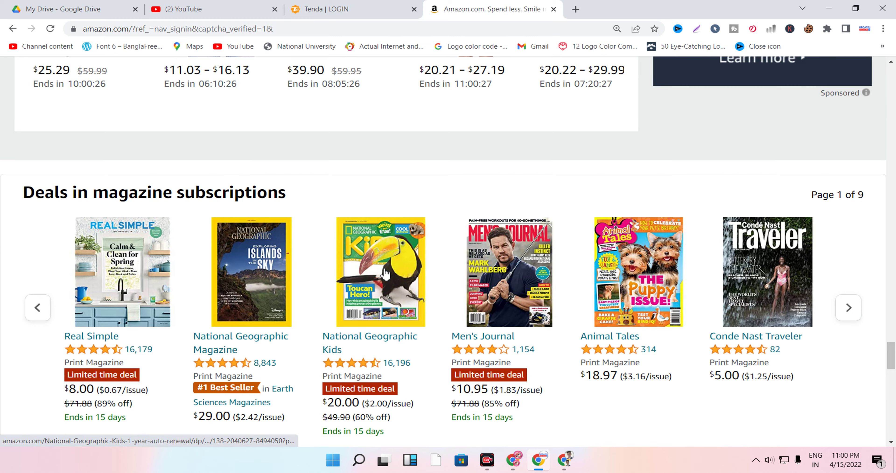
scroll(385, 273, "down", 5)
scroll(385, 269, "up", 12)
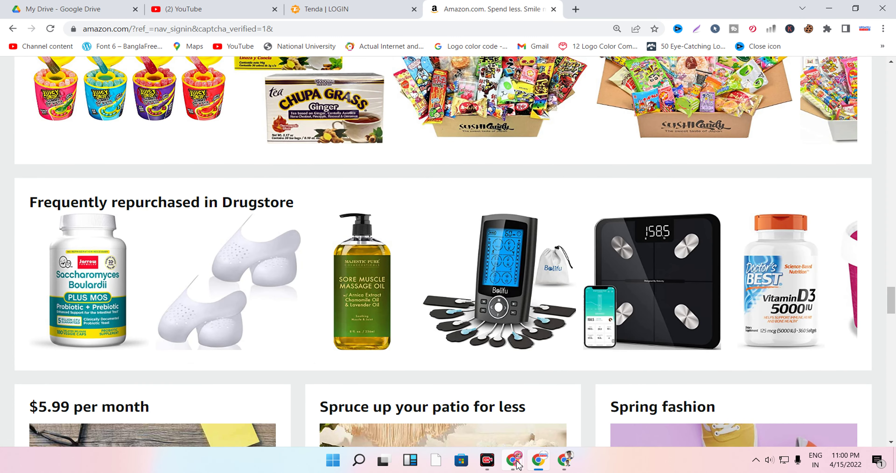
- Switch back to the WordPress window and review the remaining sections of the new product form
left_click(565, 461)
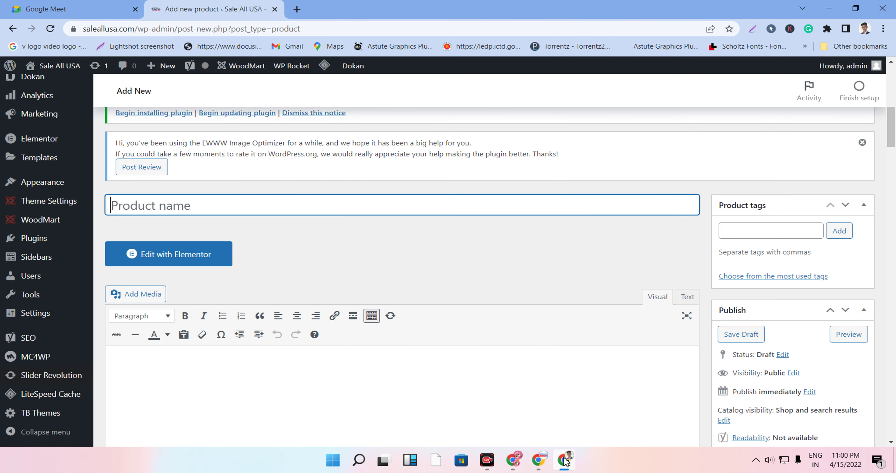
scroll(796, 316, "down", 15)
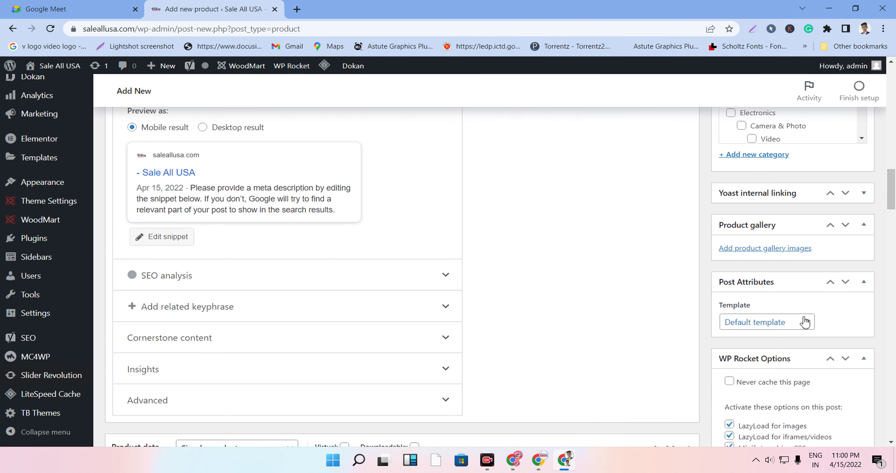
scroll(783, 361, "down", 10)
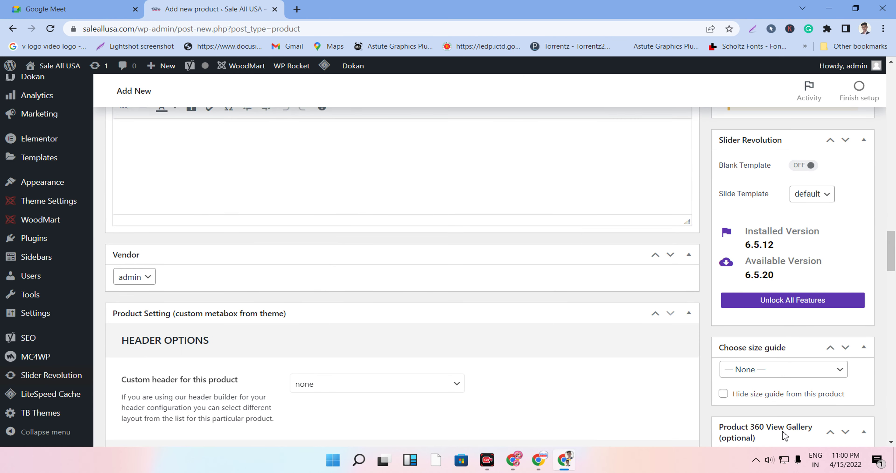
- Switch to the Amazon window and search the store for "nintendo switch game" using the suggestion for the pasted text "Nintendo Switch"
key("alt+Tab")
scroll(448, 234, "up", 20)
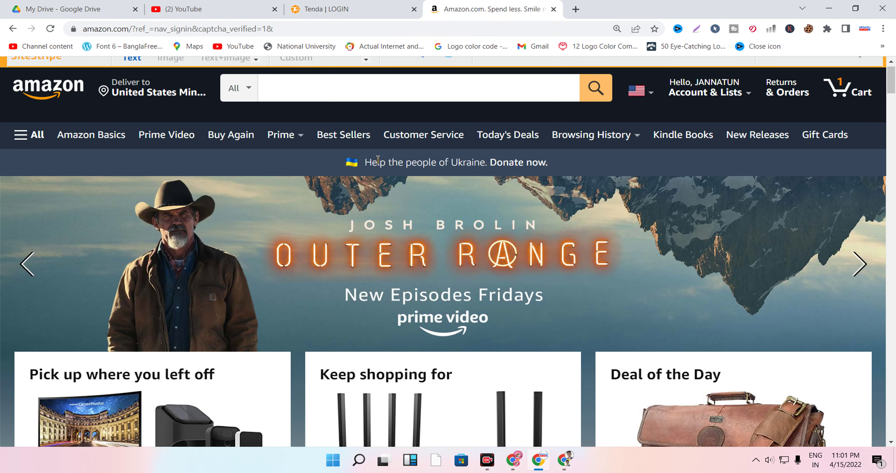
scroll(378, 162, "up", 1)
right_click(296, 103)
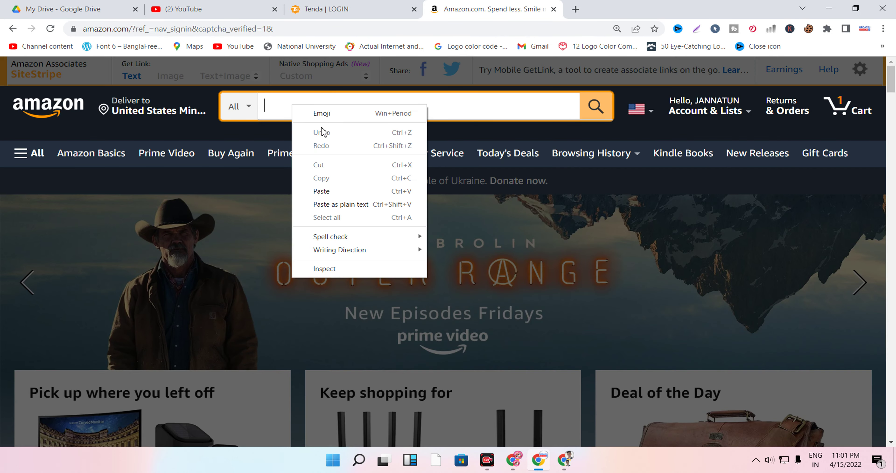
left_click(330, 187)
mouse_move(626, 108)
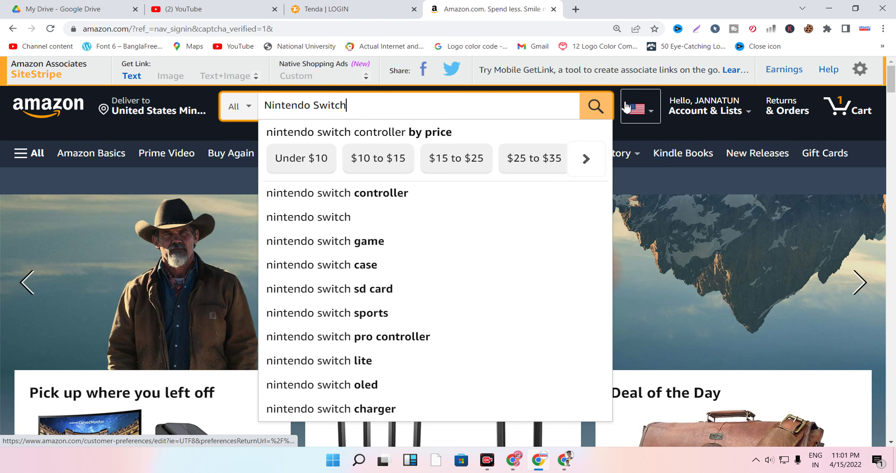
left_click(361, 242)
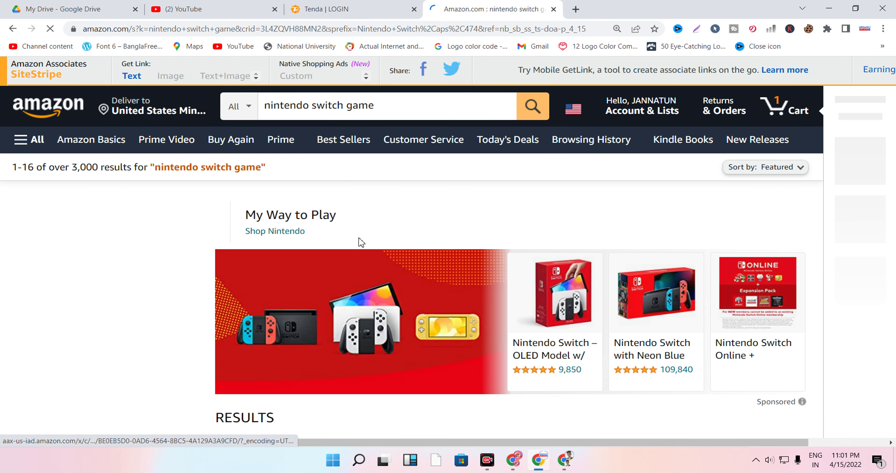
- Examine the product listings on the first page of search results for a suitable Nintendo Switch item
scroll(422, 214, "down", 10)
scroll(442, 206, "up", 5)
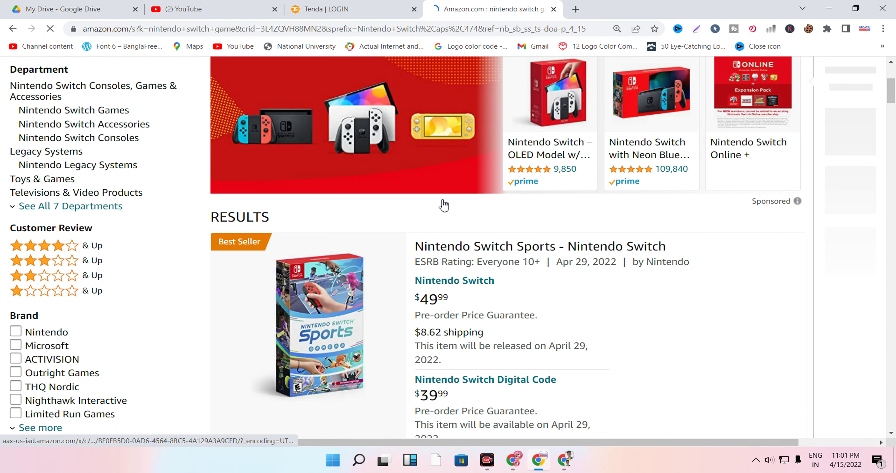
scroll(443, 205, "down", 10)
scroll(444, 205, "down", 20)
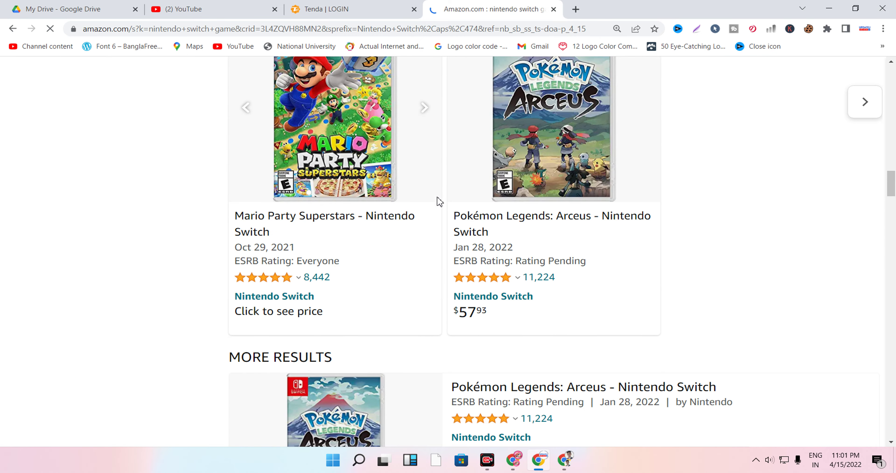
scroll(438, 201, "down", 20)
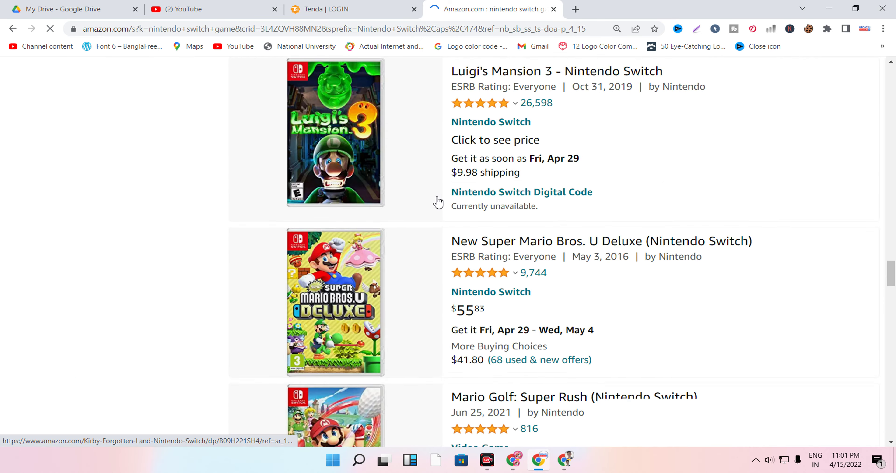
scroll(439, 201, "down", 15)
scroll(439, 201, "up", 7)
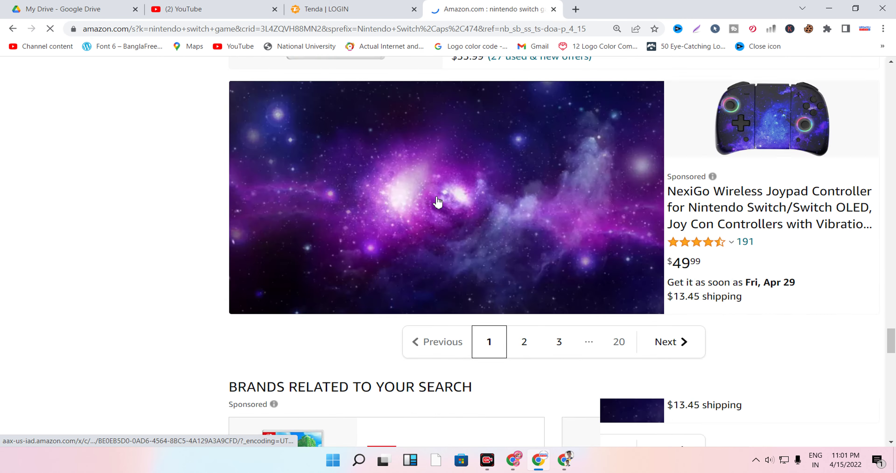
scroll(438, 202, "up", 5)
scroll(438, 201, "down", 10)
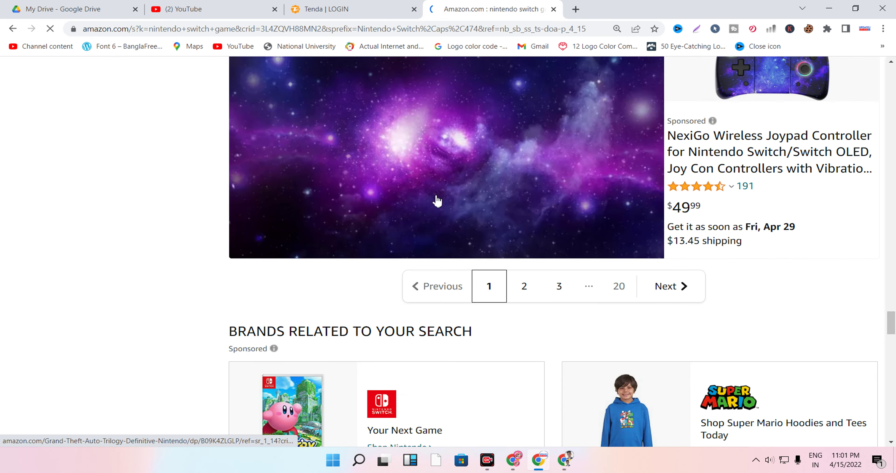
scroll(438, 201, "up", 10)
scroll(437, 201, "up", 15)
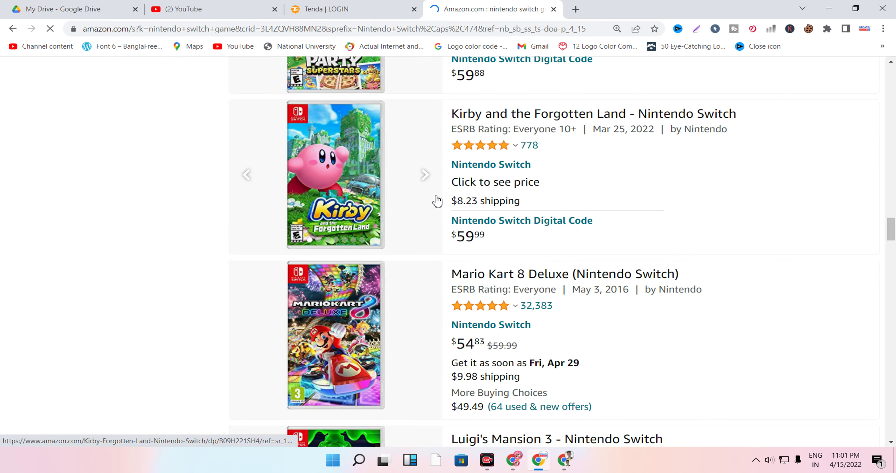
scroll(437, 200, "down", 6)
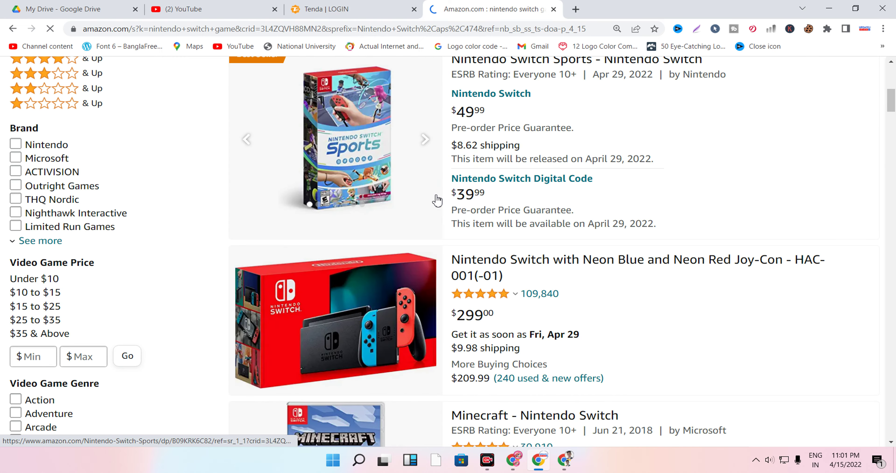
scroll(438, 200, "down", 15)
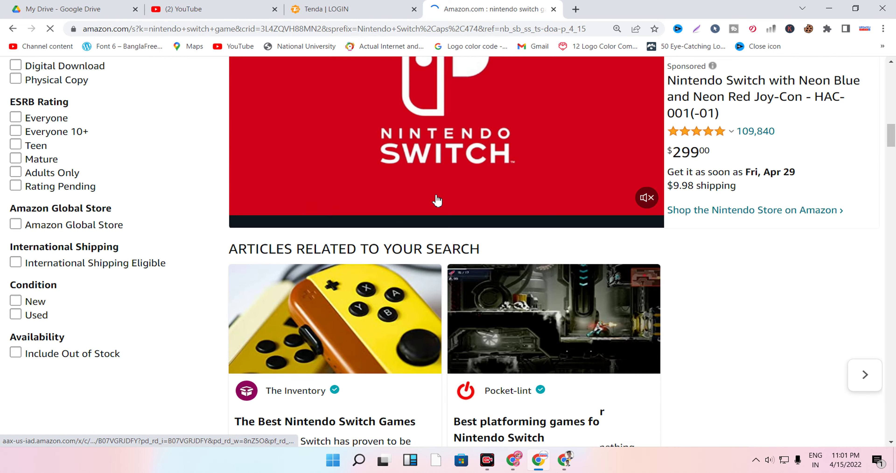
scroll(438, 200, "down", 15)
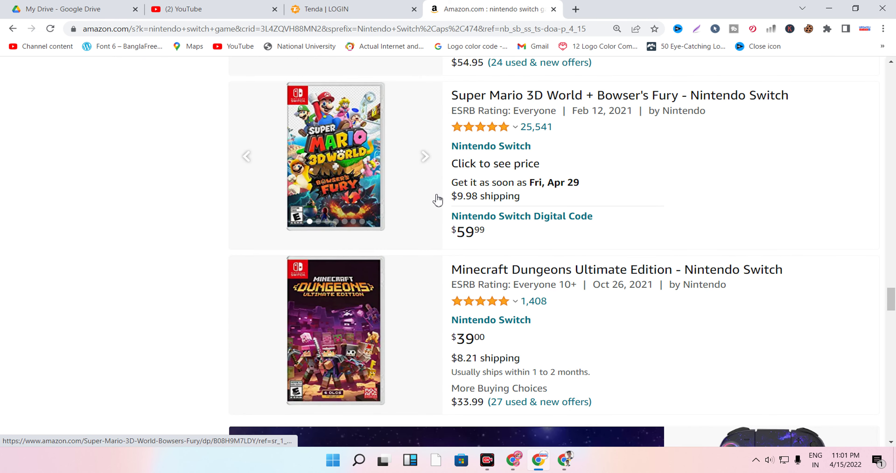
scroll(437, 199, "down", 15)
scroll(437, 199, "up", 8)
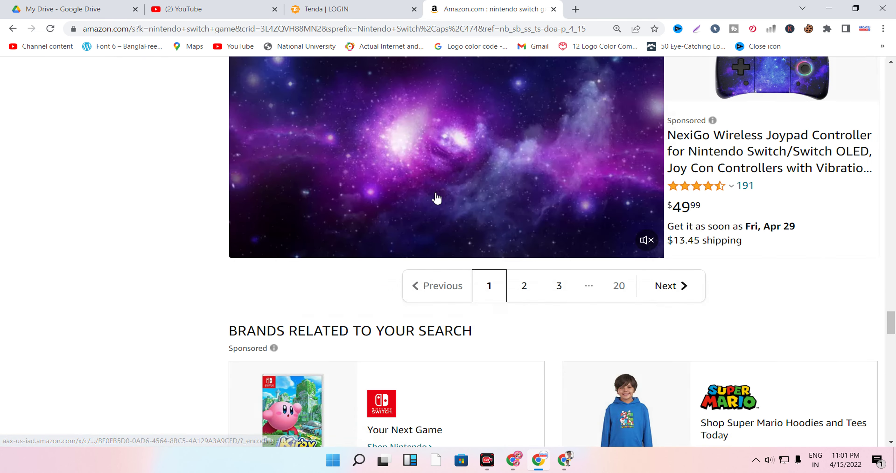
- Open page 2 of the search results and examine its Nintendo Switch game listings
left_click(535, 296)
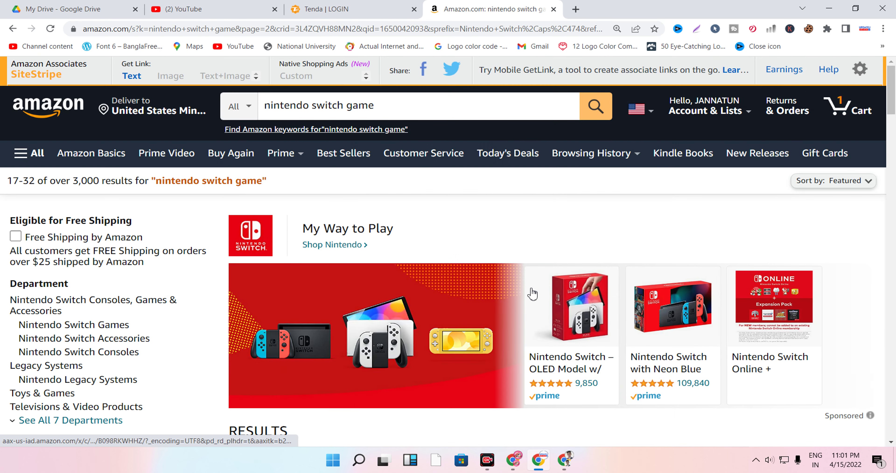
scroll(534, 283, "down", 5)
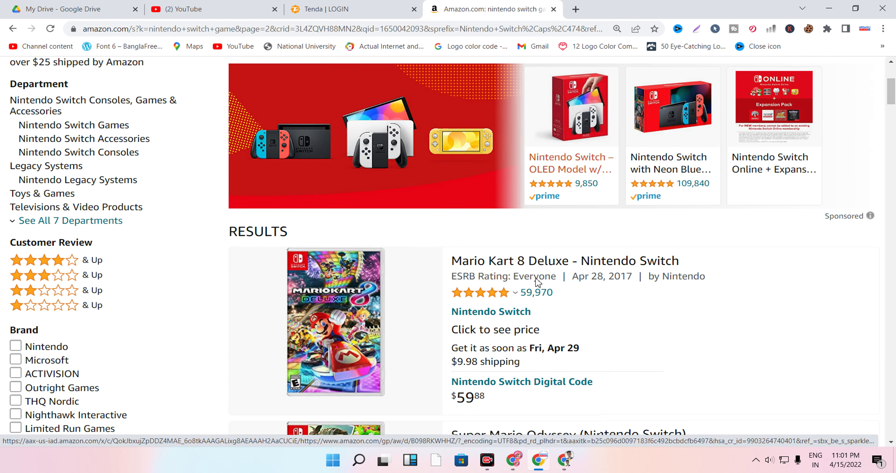
scroll(529, 267, "down", 10)
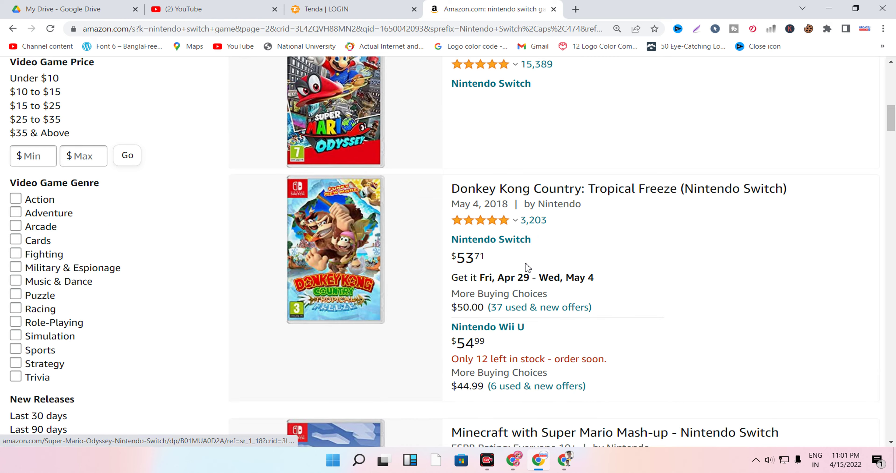
scroll(508, 255, "down", 20)
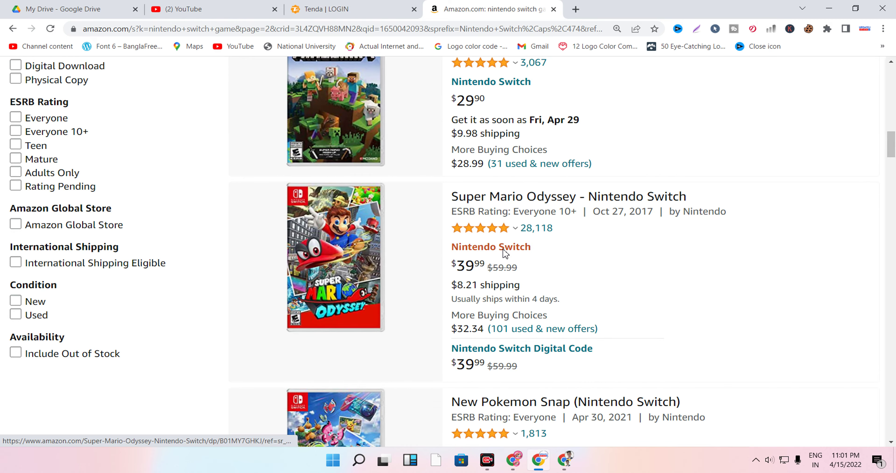
scroll(505, 250, "down", 20)
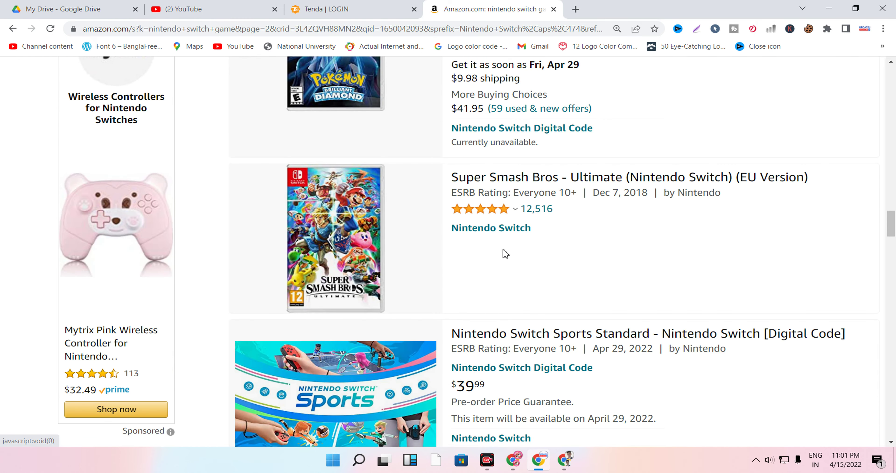
scroll(505, 255, "down", 18)
scroll(505, 254, "up", 5)
- Open page 3 of the search results and look through its listings around the Nintendo Switch Lite
left_click(563, 379)
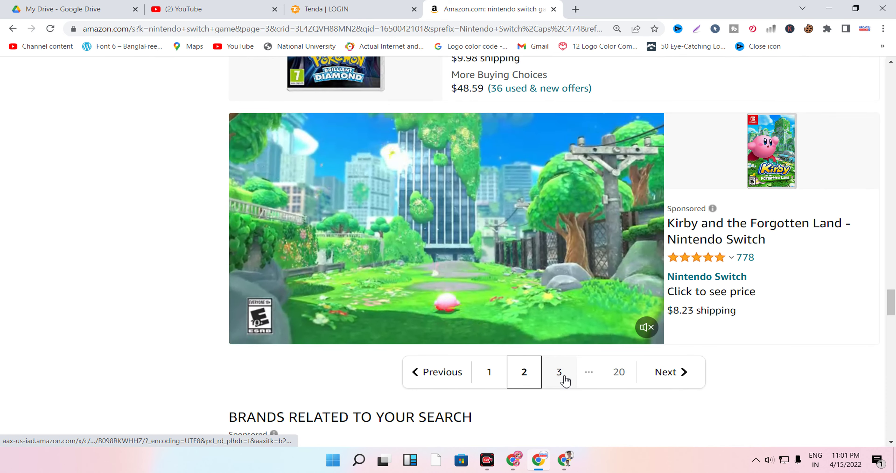
scroll(630, 331, "down", 15)
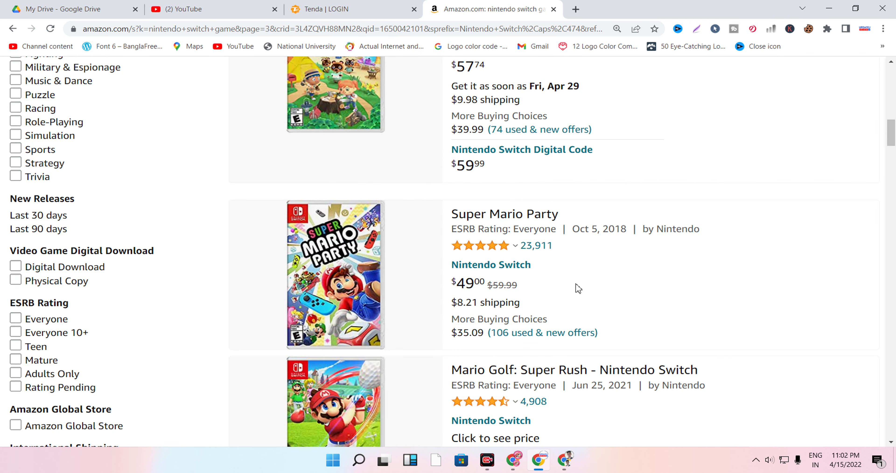
scroll(472, 228, "down", 7)
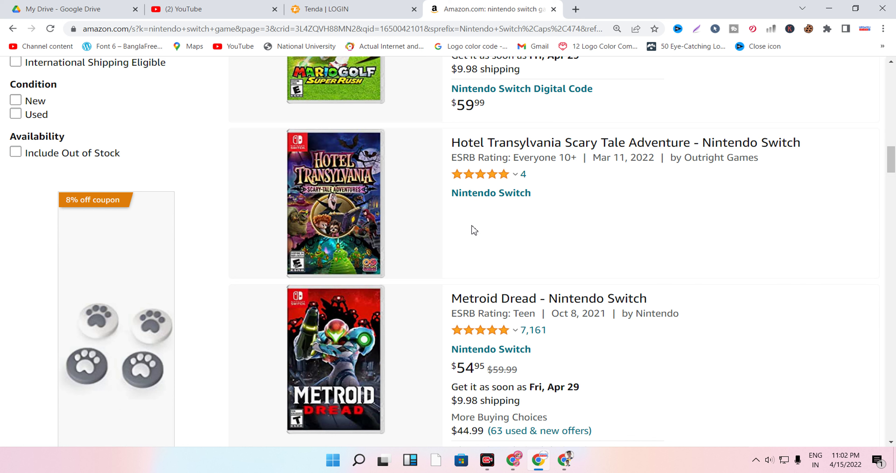
scroll(473, 230, "down", 5)
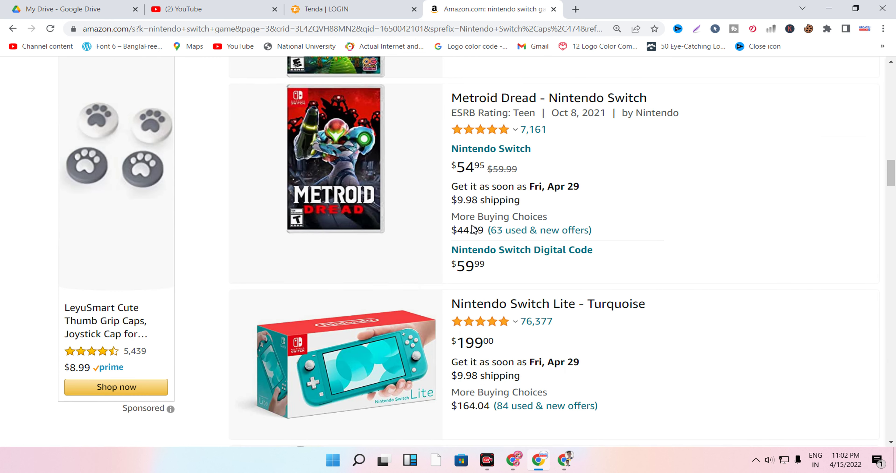
scroll(473, 225, "down", 9)
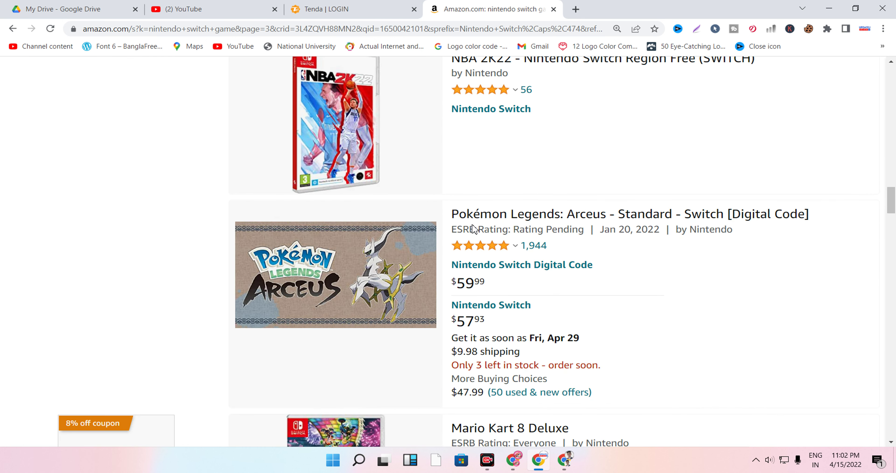
scroll(474, 225, "up", 5)
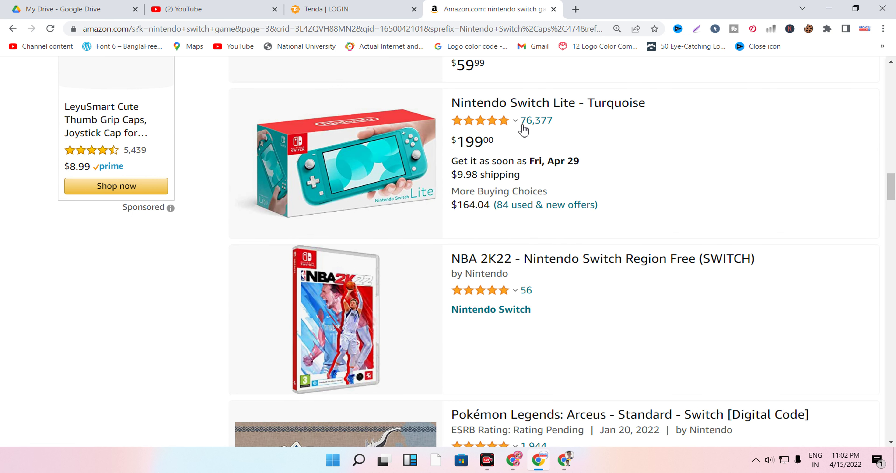
- Open the "Nintendo Switch Lite - Turquoise" listing in the search results and copy its full product title
left_click(500, 111)
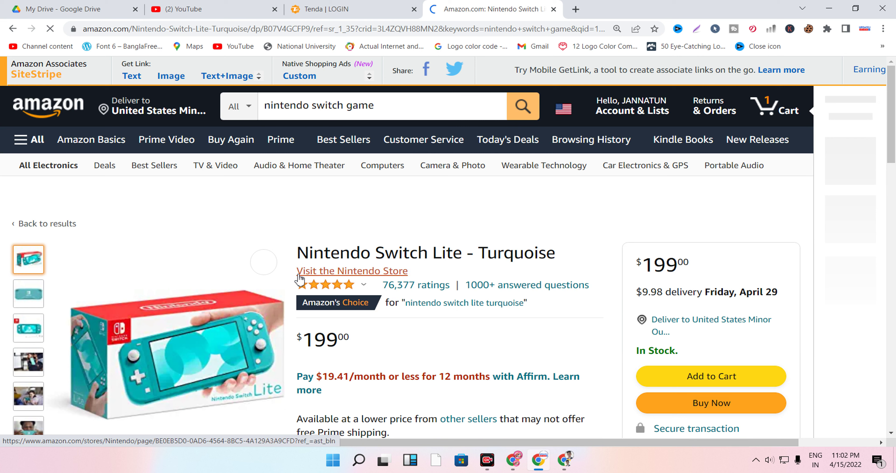
left_click_drag(306, 257, 446, 260)
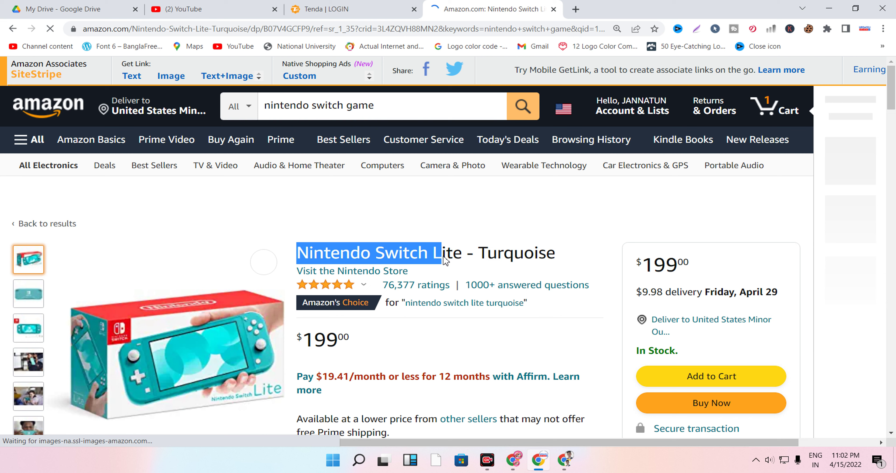
left_click_drag(446, 260, 564, 256)
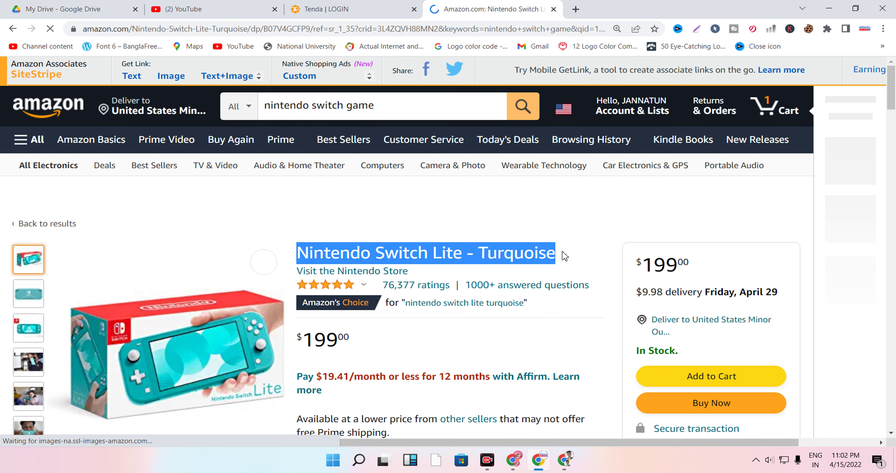
right_click(525, 251)
left_click(592, 254)
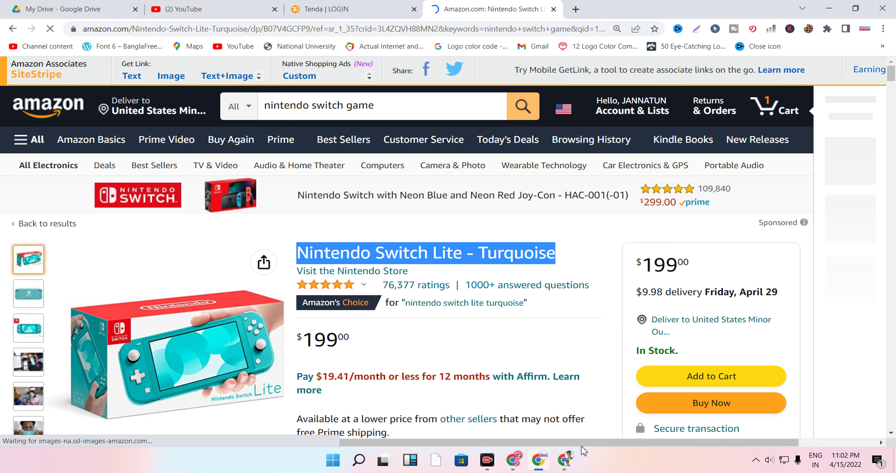
- Switch to the WordPress window and paste "Nintendo Switch Lite - Turquoise" as the new product's name
left_click(564, 459)
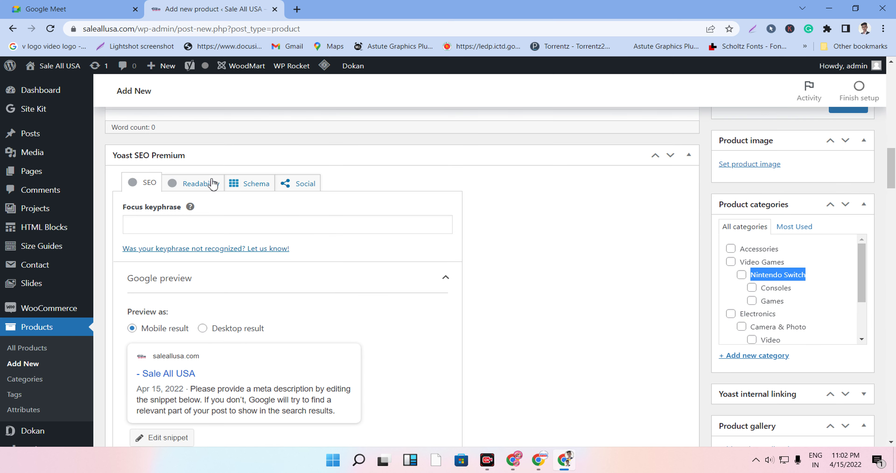
scroll(214, 186, "up", 10)
left_click(198, 208)
right_click(197, 208)
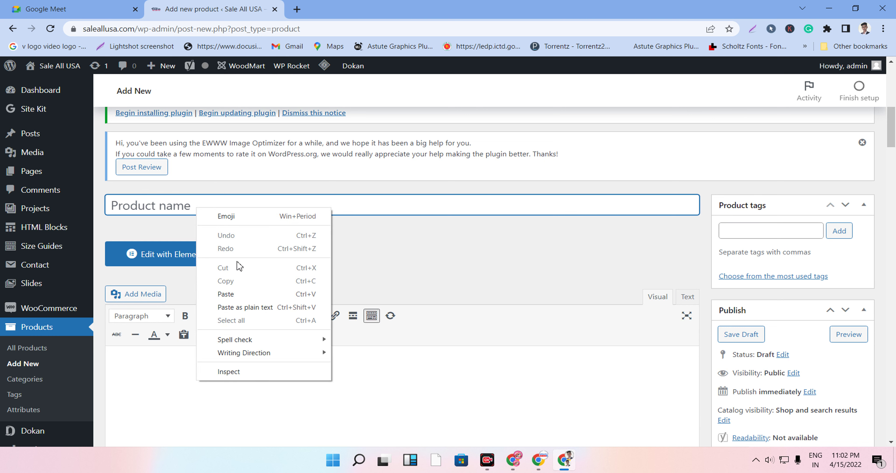
left_click(226, 294)
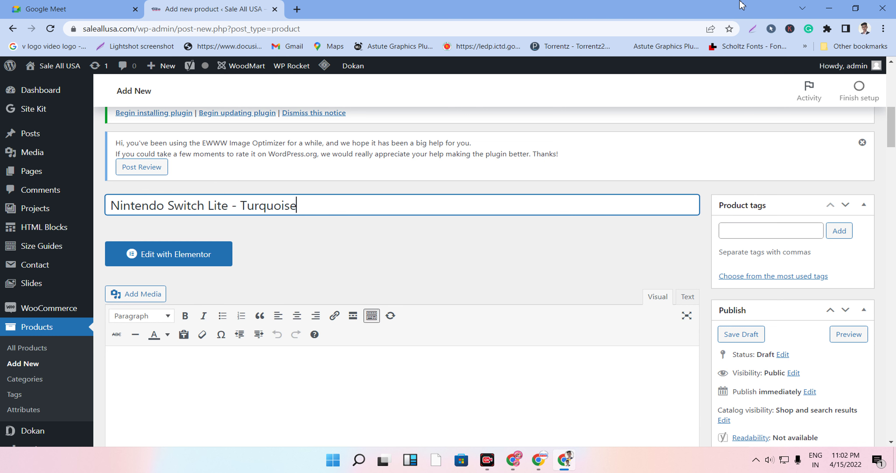
- Switch to the Amazon listing and copy its "About this item" heading together with all the bullet points
scroll(575, 254, "down", 5)
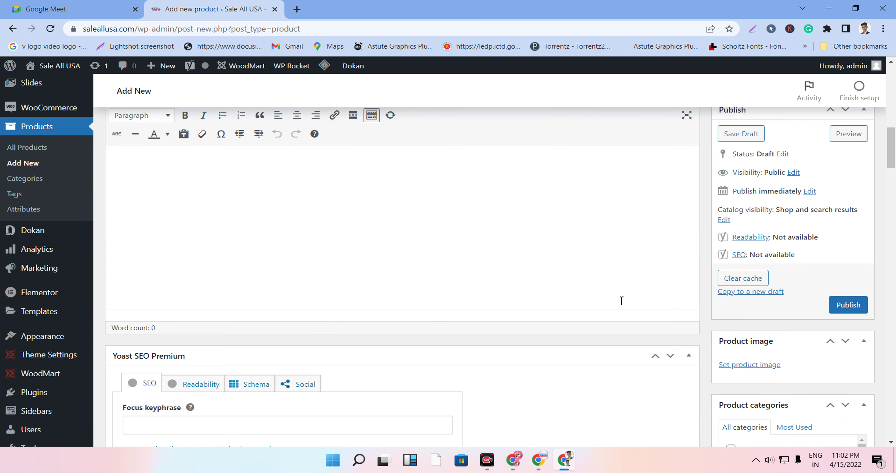
mouse_move(538, 460)
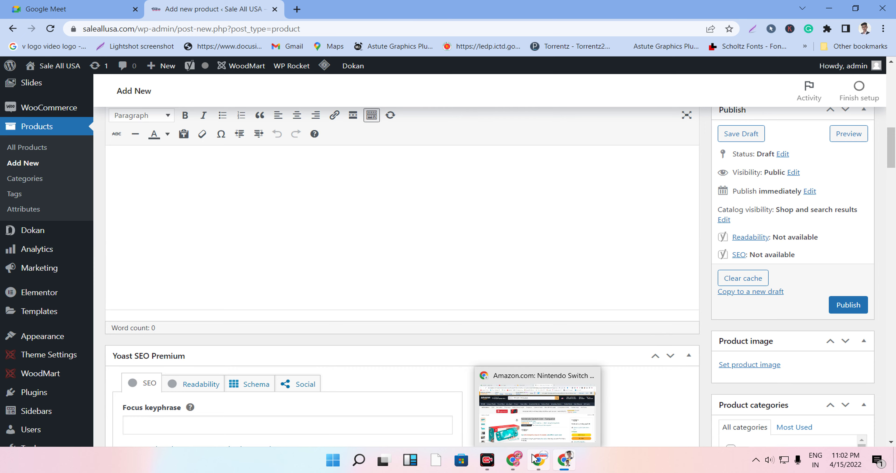
left_click(487, 377)
scroll(501, 327, "down", 5)
scroll(503, 326, "down", 5)
scroll(504, 326, "down", 5)
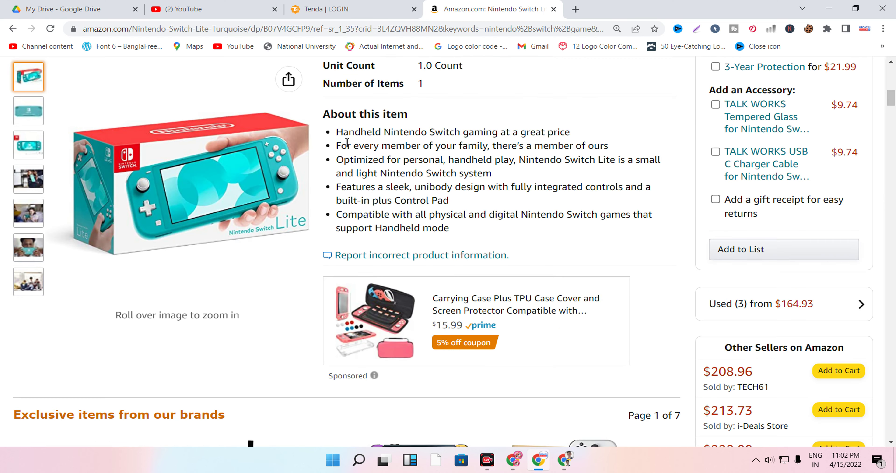
left_click_drag(327, 117, 519, 232)
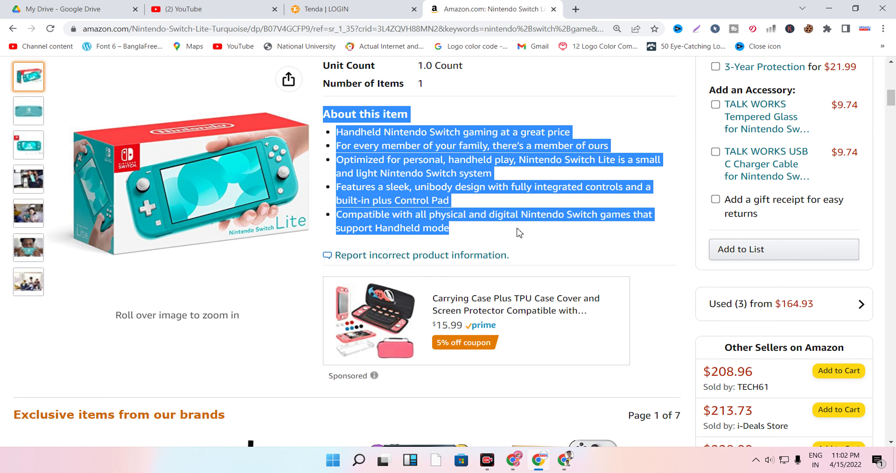
right_click(492, 190)
left_click(551, 200)
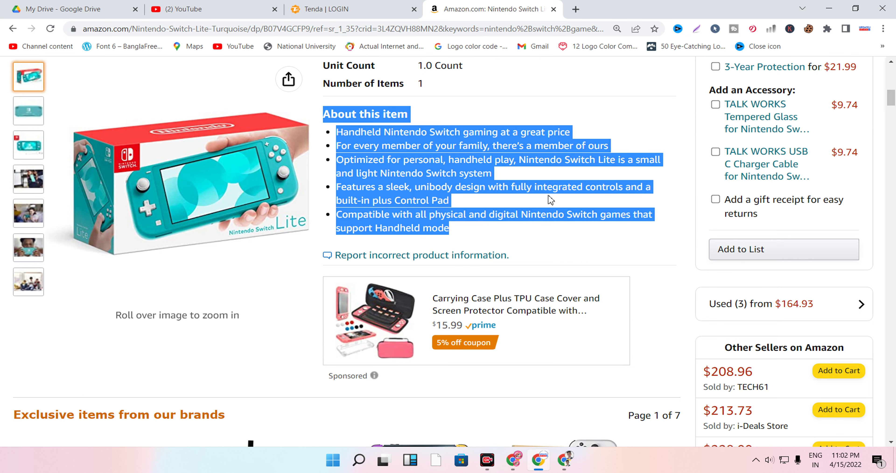
- Switch to WordPress and paste the copied "About this item" section into the product description
left_click(564, 460)
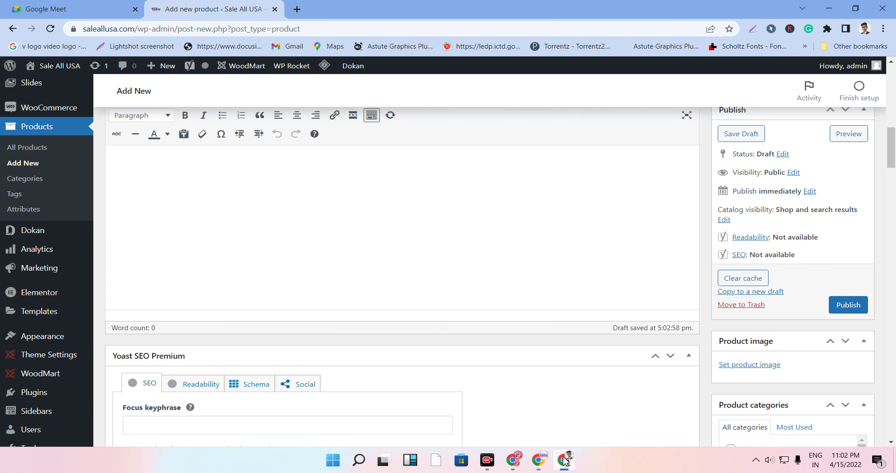
right_click(224, 169)
left_click(261, 249)
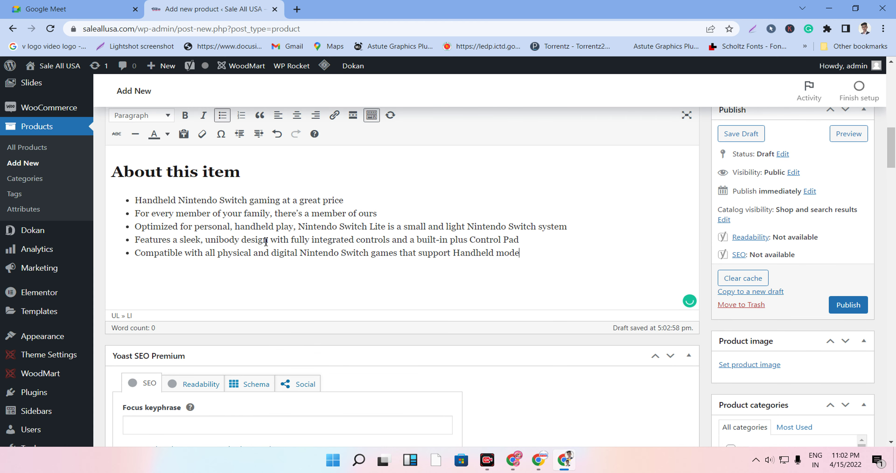
- Switch to the Amazon window and copy the search phrase "nintendo switch game" for the focus keyphrase
scroll(268, 242, "down", 5)
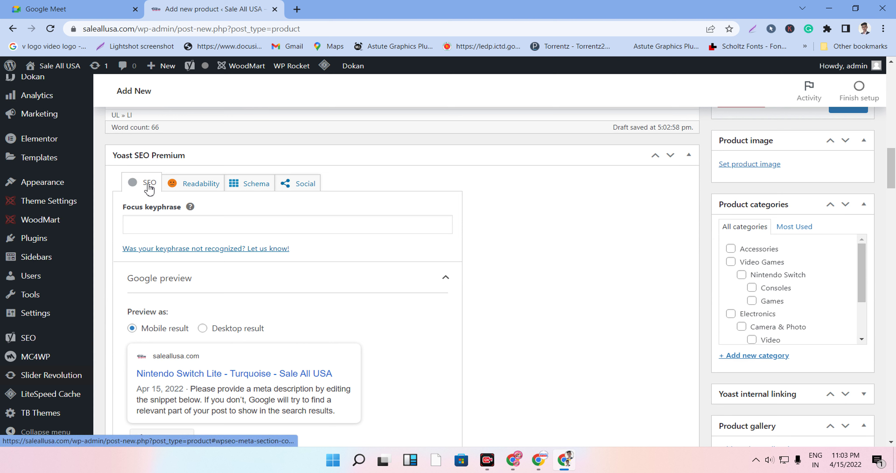
left_click(174, 226)
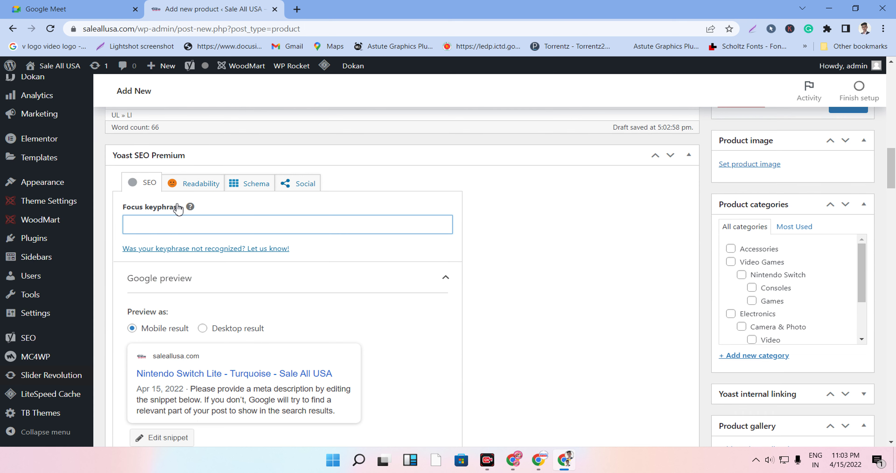
scroll(226, 208, "up", 20)
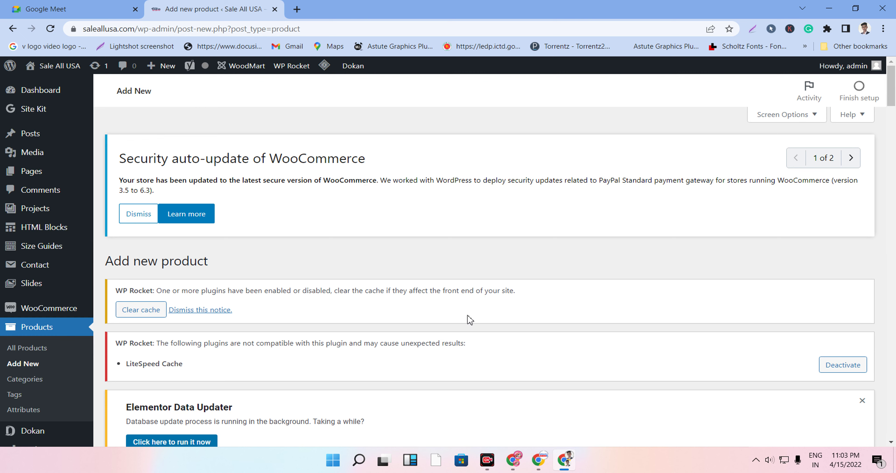
left_click(540, 452)
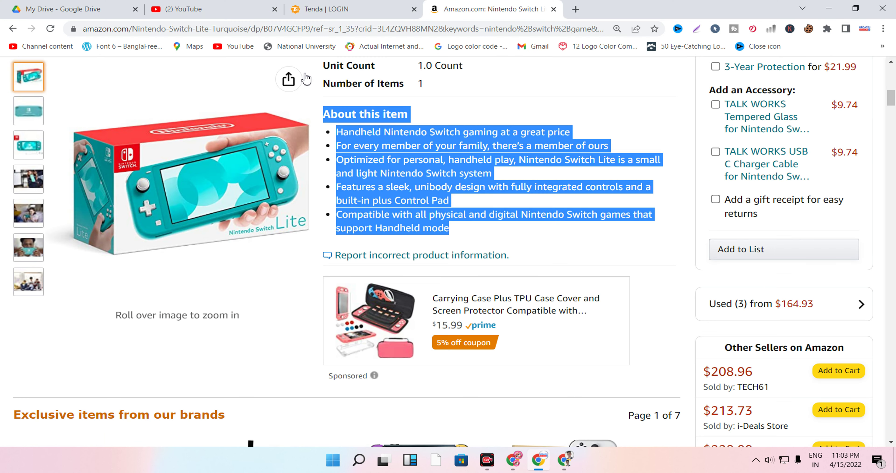
scroll(306, 79, "up", 5)
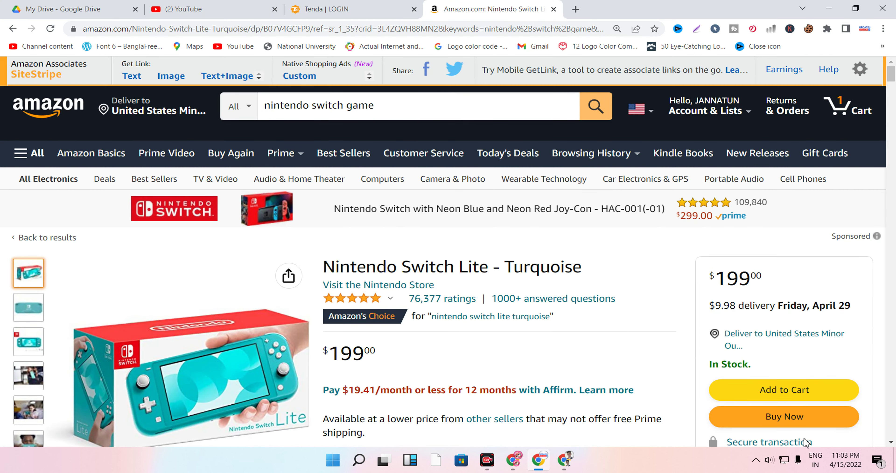
key("alt+slash")
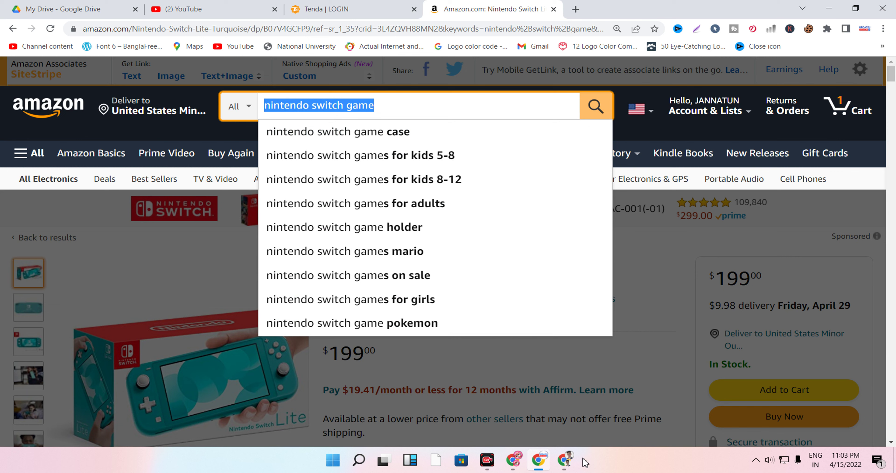
- Switch to WordPress and paste "nintendo switch game" as the Yoast focus keyphrase, staying on the product page
left_click(571, 462)
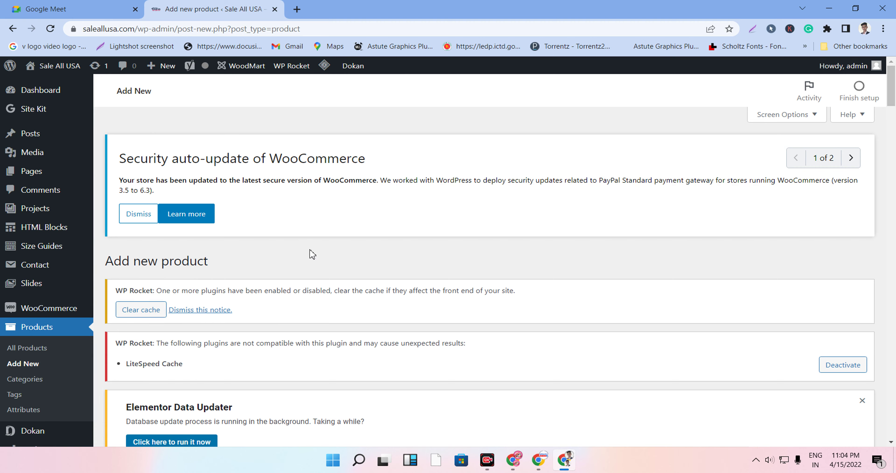
scroll(310, 253, "down", 5)
scroll(240, 257, "up", 5)
scroll(240, 253, "down", 15)
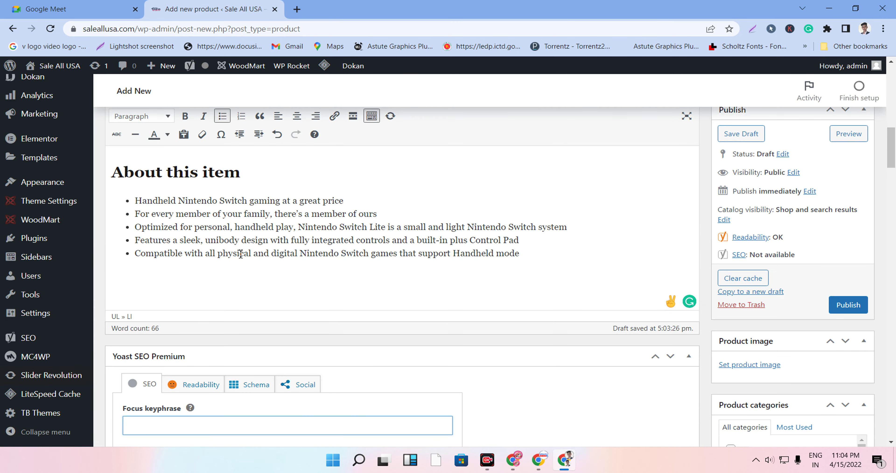
left_click(189, 231)
right_click(189, 231)
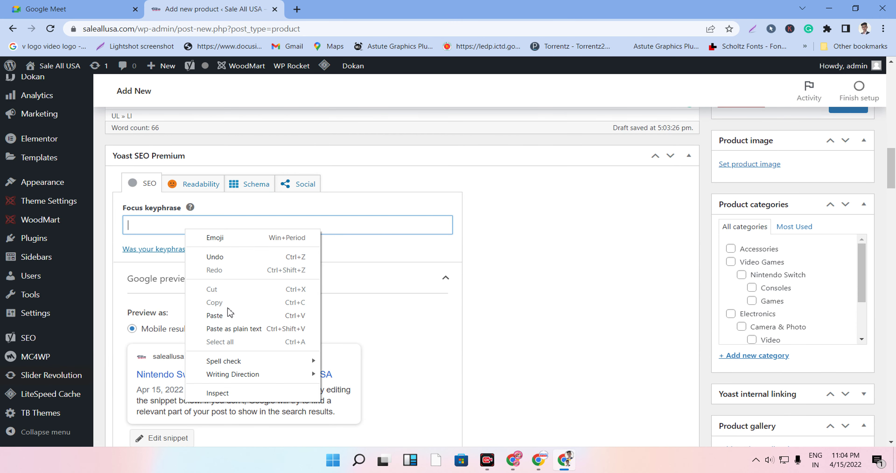
left_click(222, 315)
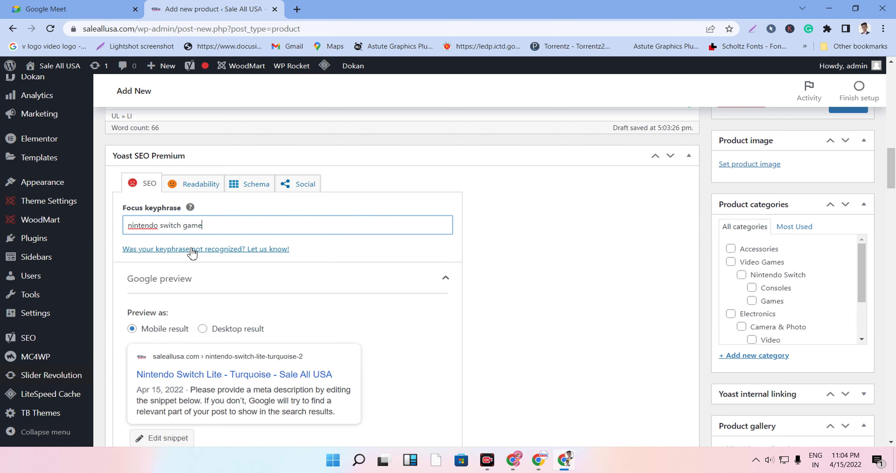
left_click(224, 253)
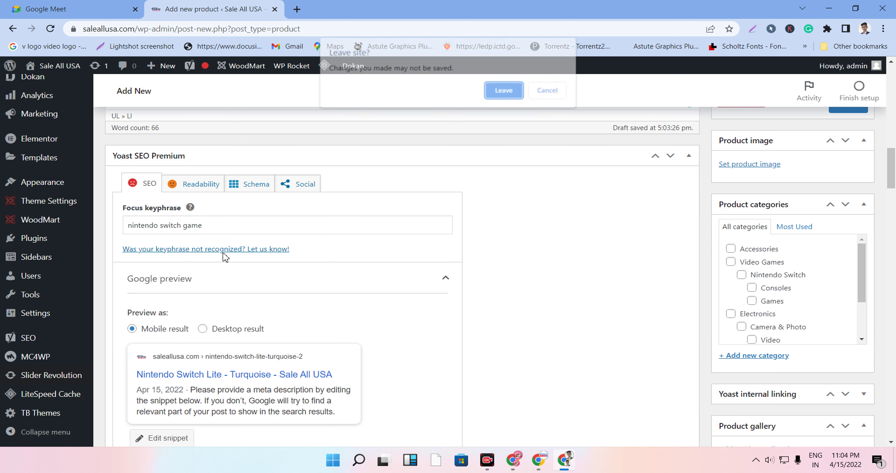
left_click(550, 91)
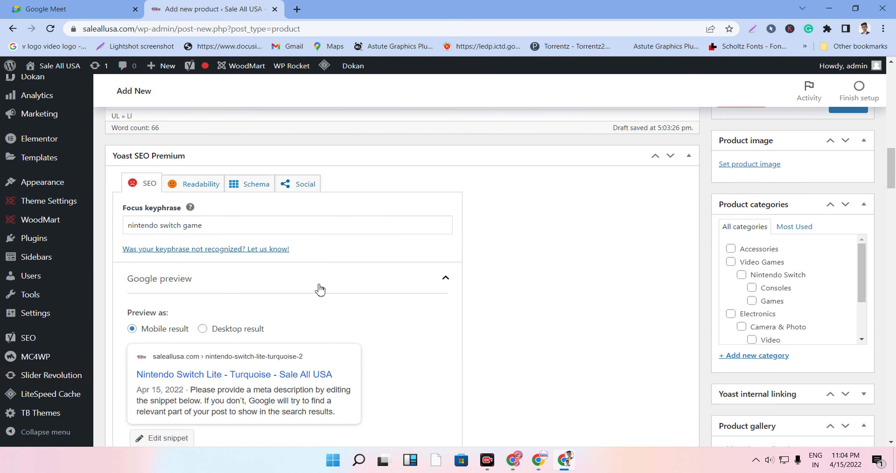
- Expand the SEO analysis section for the focus keyphrase in the Yoast SEO settings
scroll(274, 330, "down", 5)
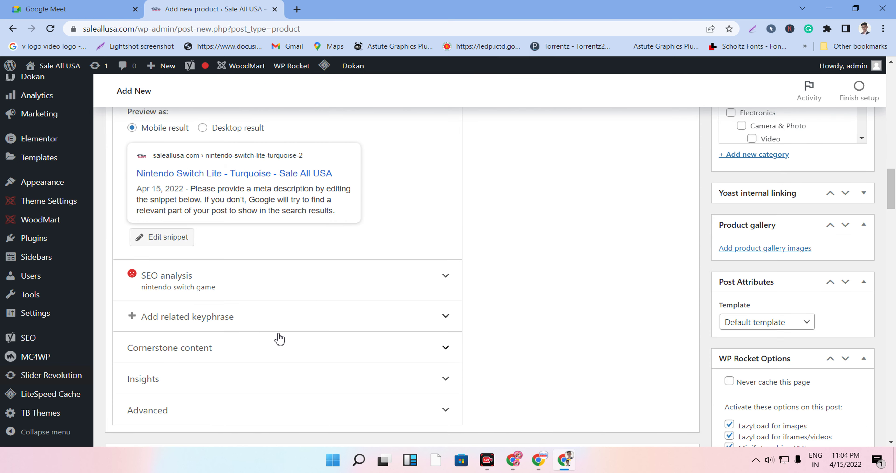
left_click(282, 289)
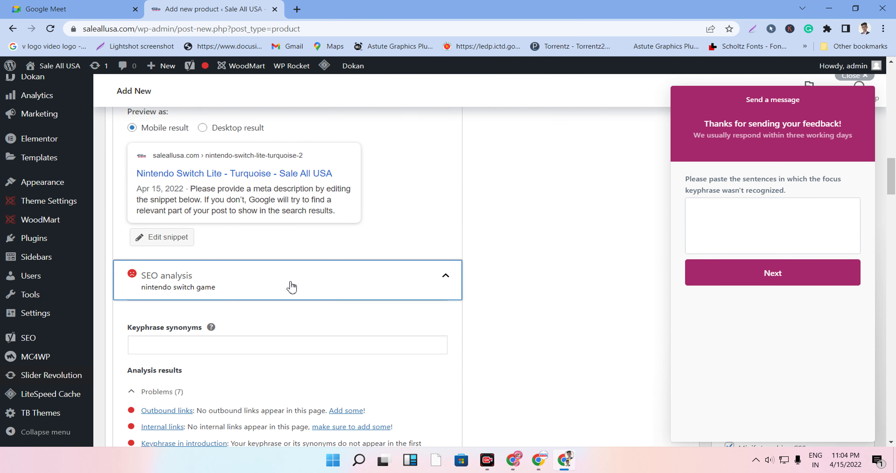
left_click(338, 286)
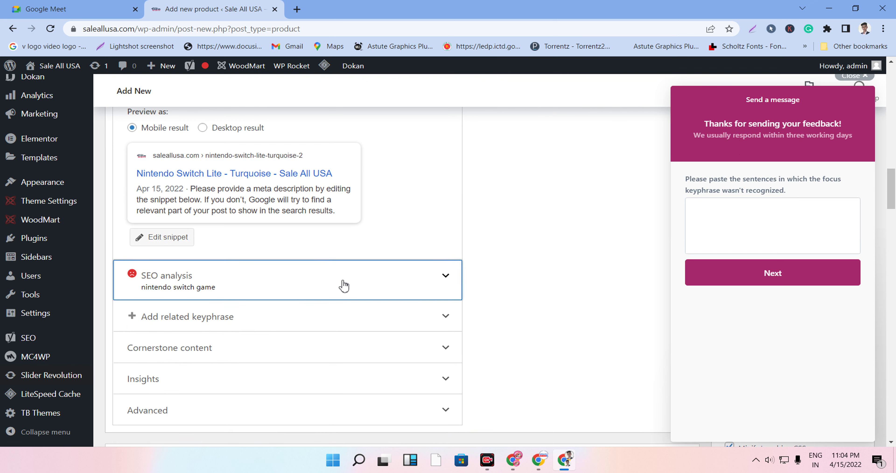
left_click(342, 289)
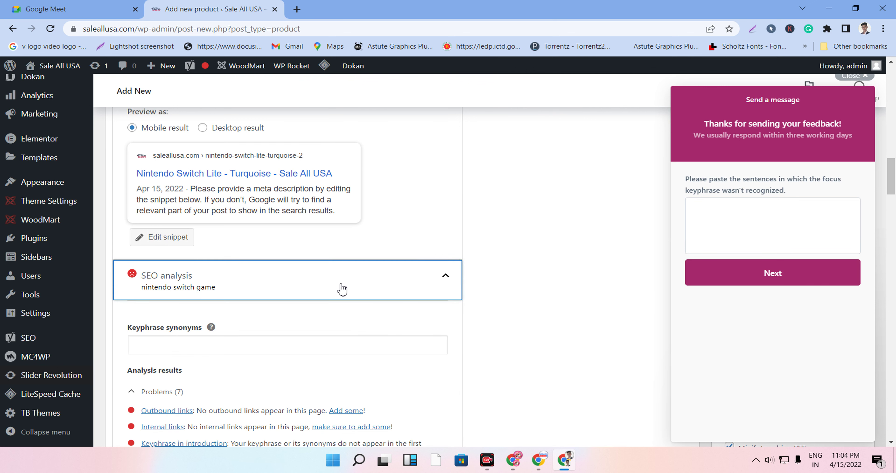
left_click(799, 100)
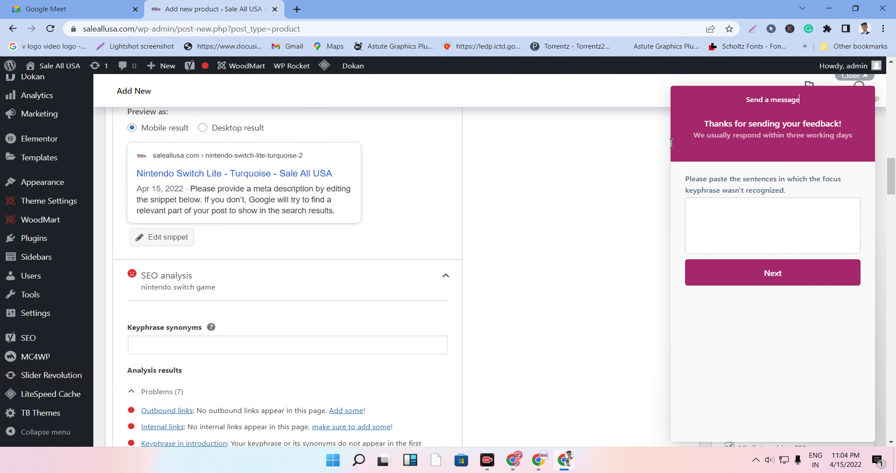
scroll(401, 208, "up", 10)
scroll(246, 326, "down", 5)
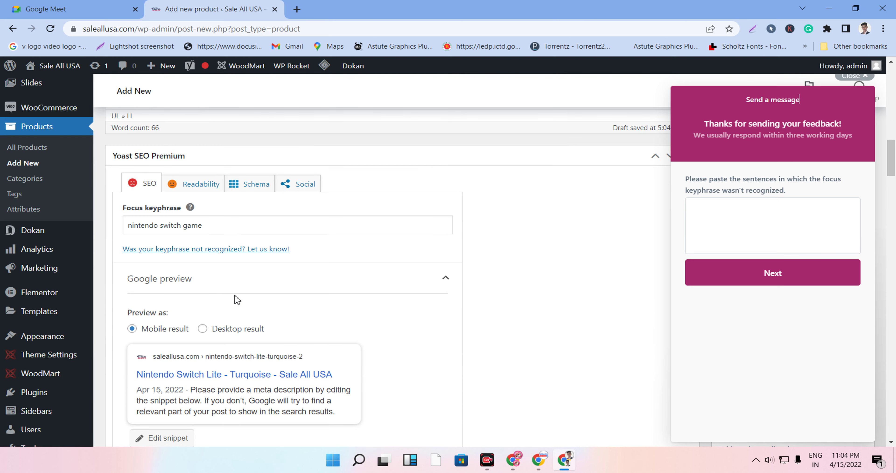
- Collapse the Google preview section and paste "nintendo switch game" as the Yoast keyphrase synonym
left_click(257, 228)
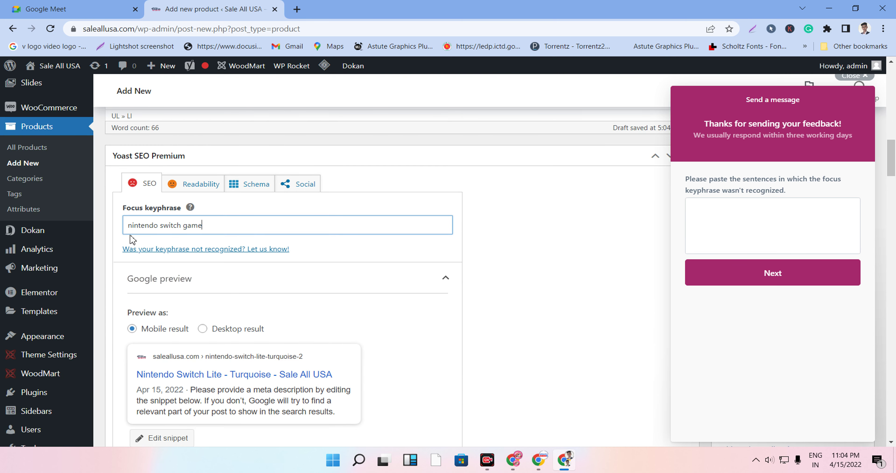
left_click(157, 281)
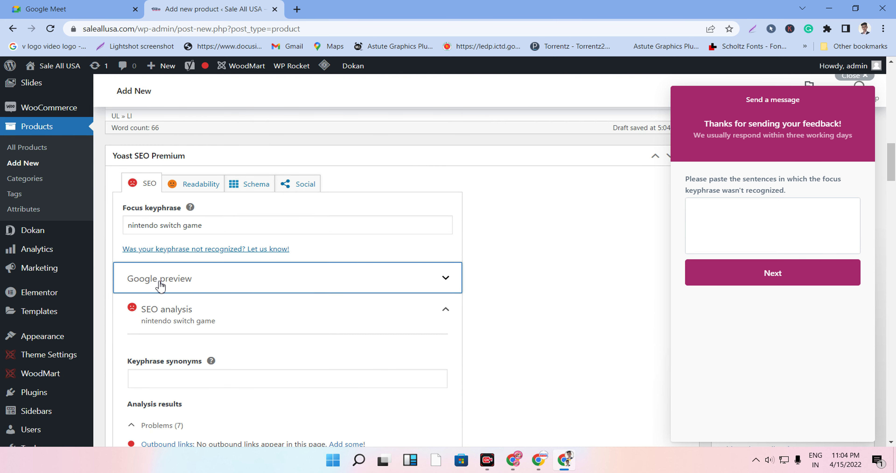
left_click(198, 378)
right_click(197, 378)
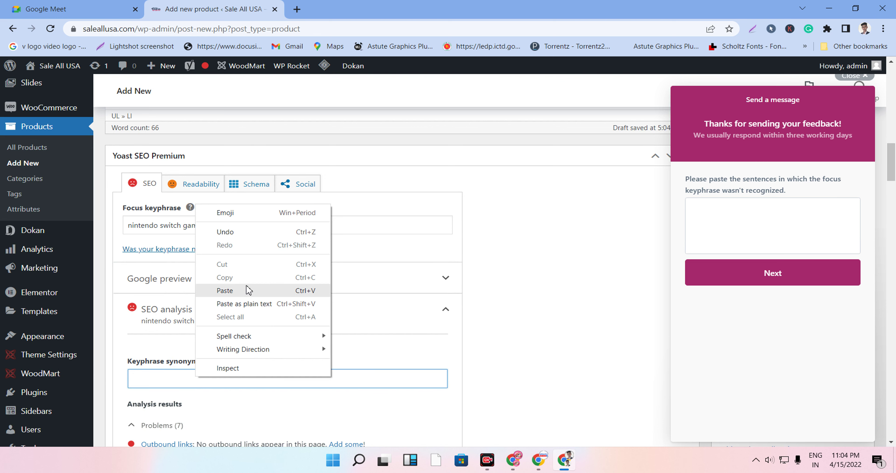
left_click(249, 290)
- Review the Yoast SEO analysis results and the product data sections down to the product short description
scroll(251, 290, "down", 5)
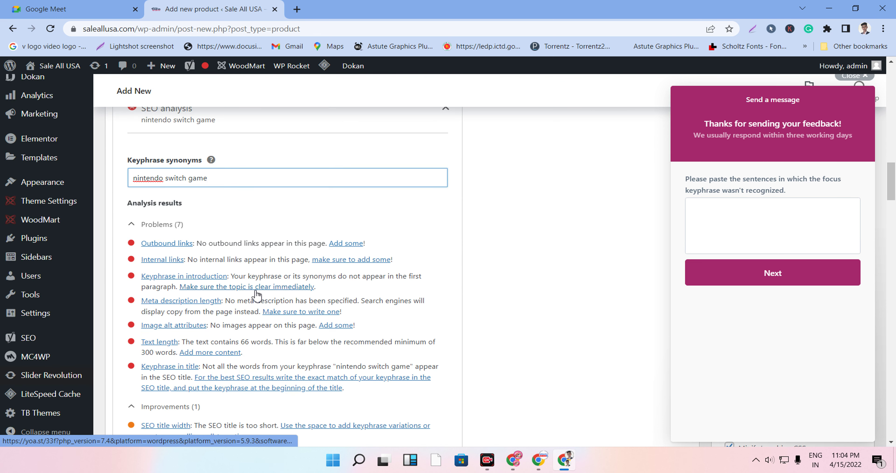
scroll(257, 295, "down", 5)
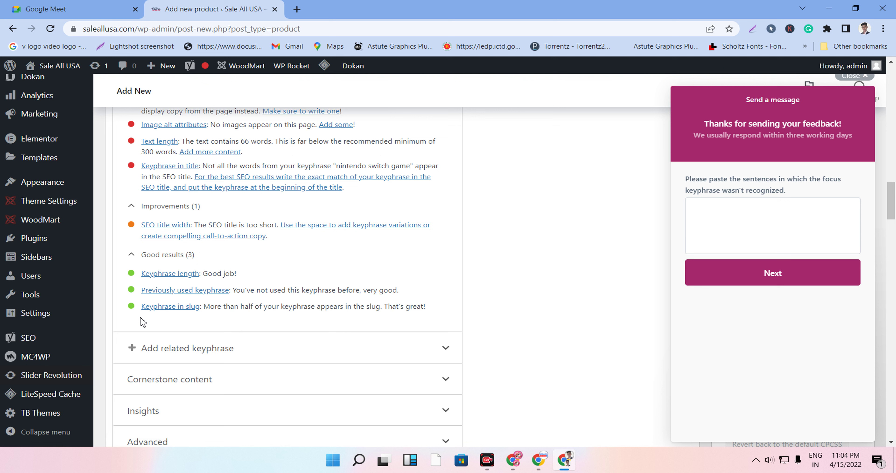
scroll(145, 286, "up", 5)
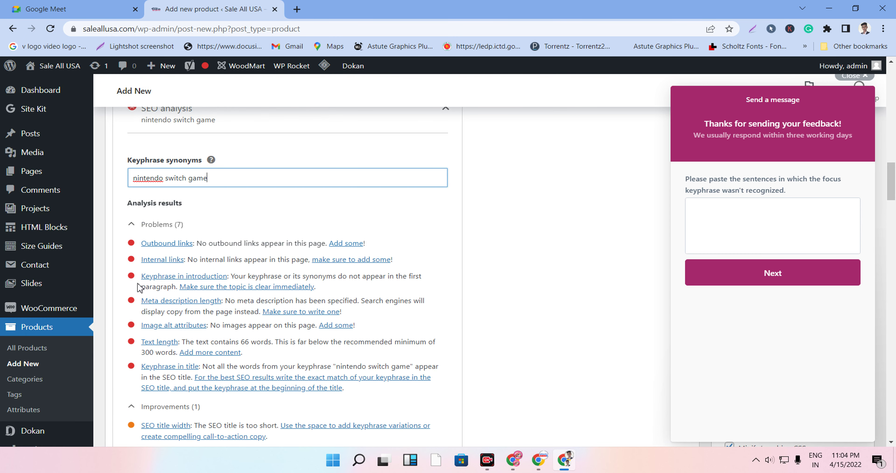
scroll(134, 236, "up", 5)
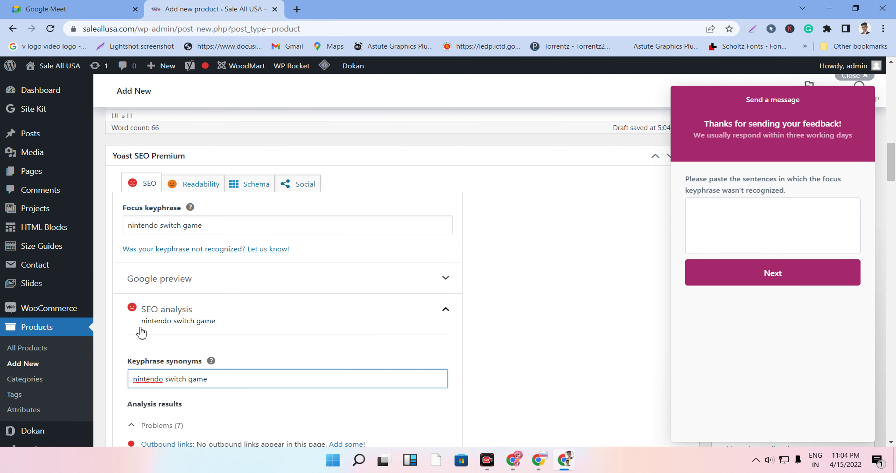
scroll(141, 299, "down", 4)
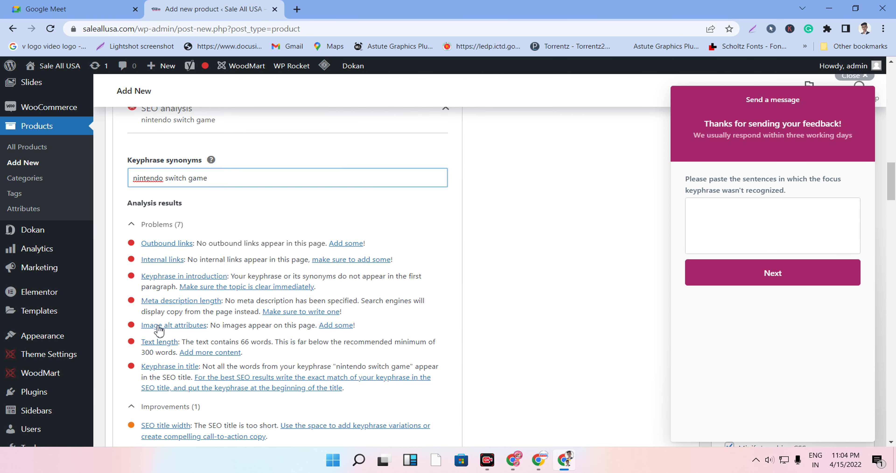
scroll(160, 341, "down", 8)
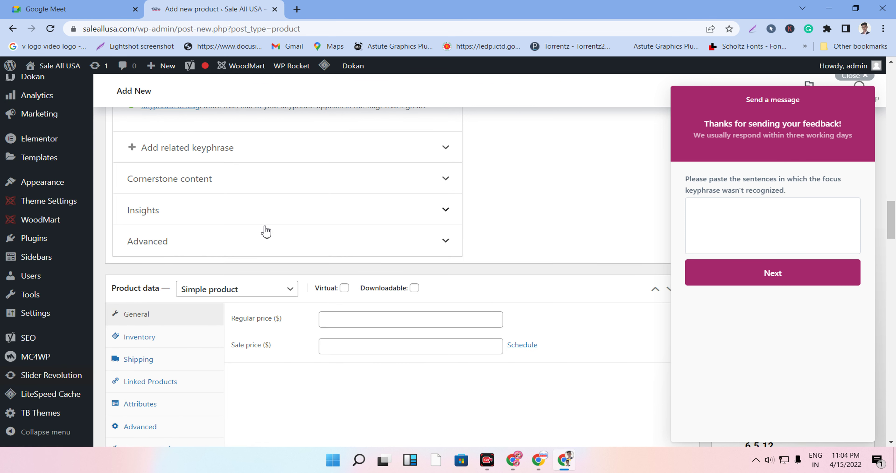
scroll(312, 244, "down", 8)
scroll(312, 248, "up", 4)
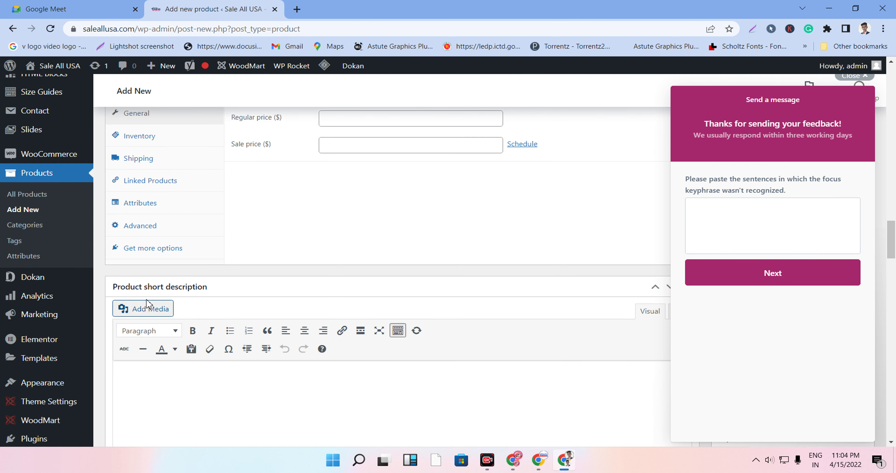
scroll(150, 298, "down", 4)
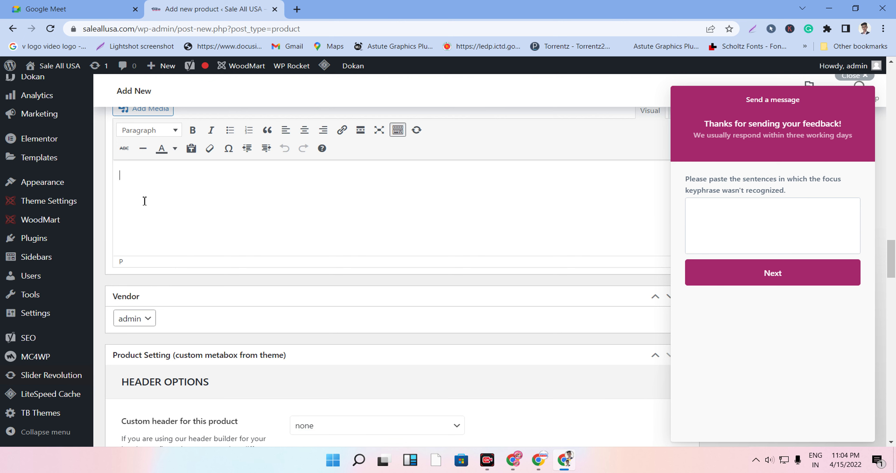
- Switch to the Amazon window and copy the whole "Product Description" section, including its heading
left_click(541, 463)
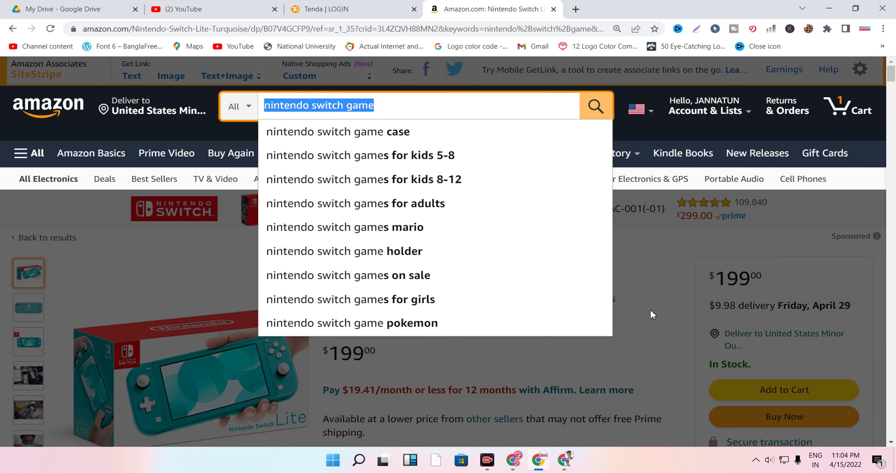
left_click(637, 308)
scroll(540, 326, "down", 20)
scroll(453, 326, "down", 10)
scroll(454, 330, "up", 8)
scroll(454, 330, "down", 20)
scroll(450, 322, "down", 10)
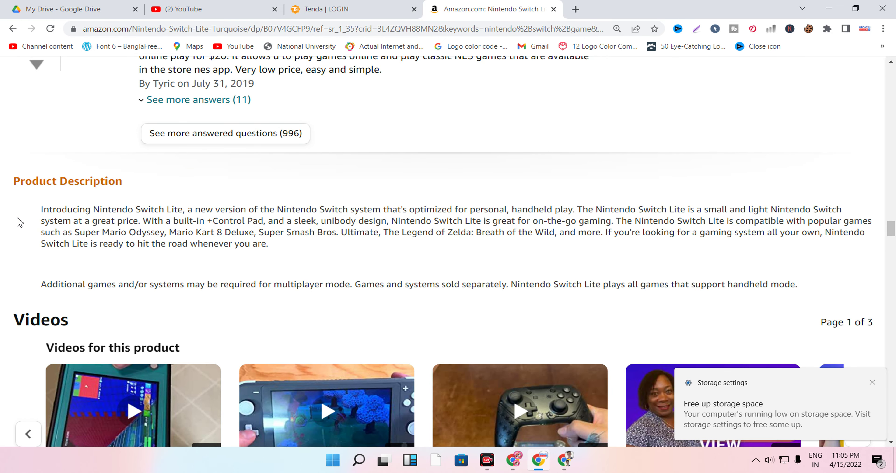
left_click_drag(17, 186, 801, 289)
right_click(810, 291)
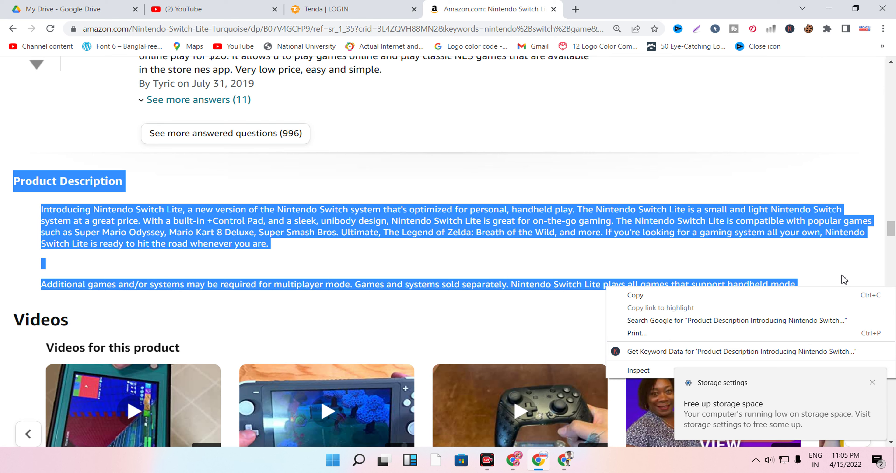
left_click(859, 296)
- Switch to WordPress and paste the copied "Product Description" section into the product short description
left_click(564, 460)
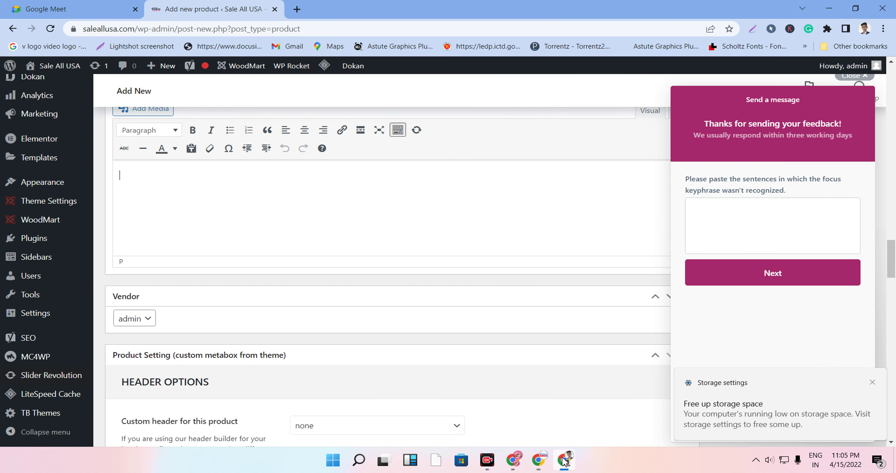
right_click(161, 179)
left_click(217, 264)
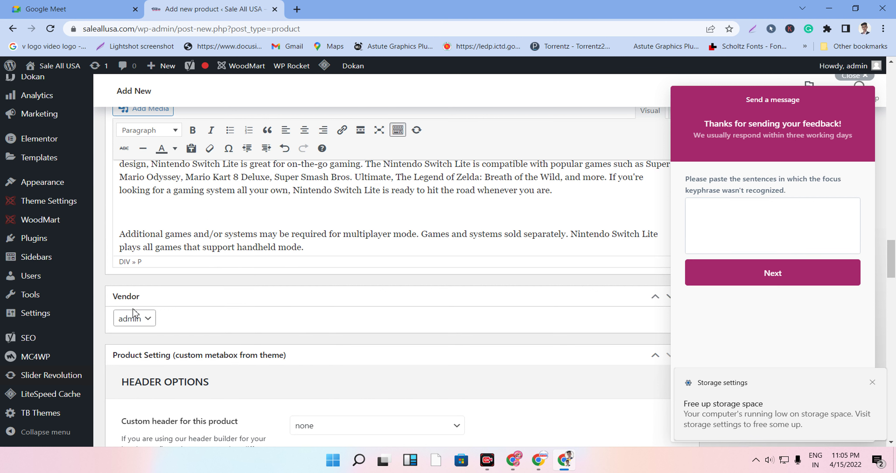
scroll(262, 351, "down", 4)
scroll(268, 343, "down", 4)
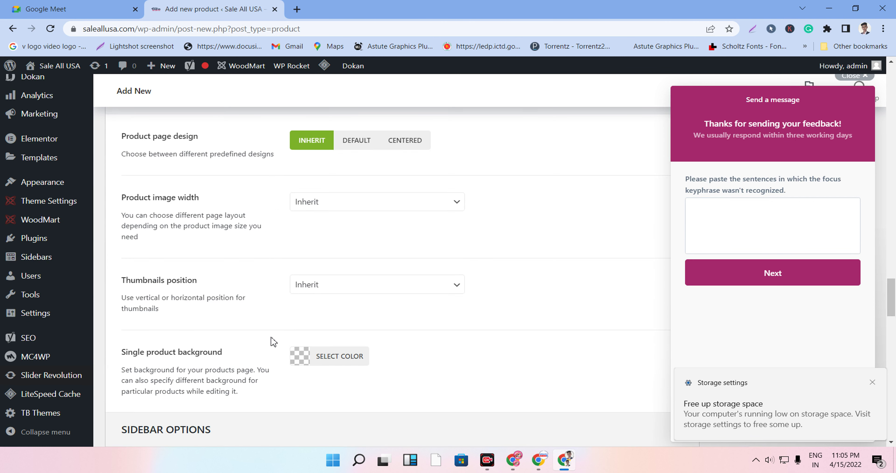
scroll(276, 335, "up", 15)
scroll(277, 334, "down", 5)
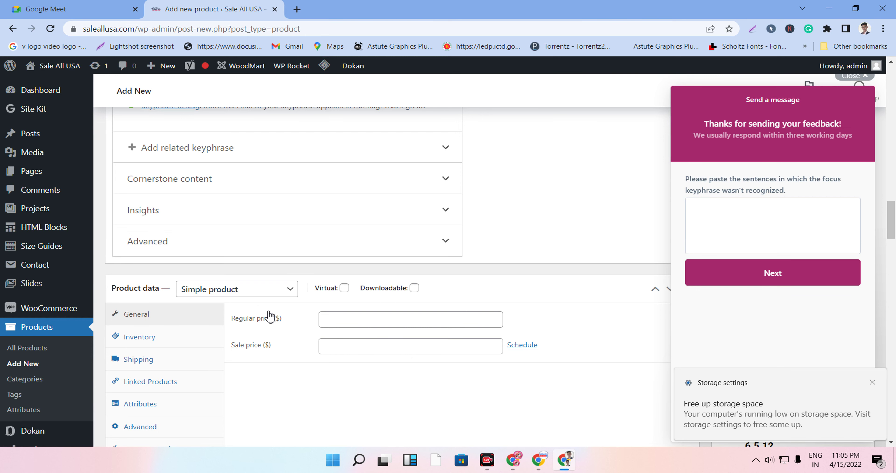
scroll(277, 300, "up", 4)
scroll(276, 300, "down", 4)
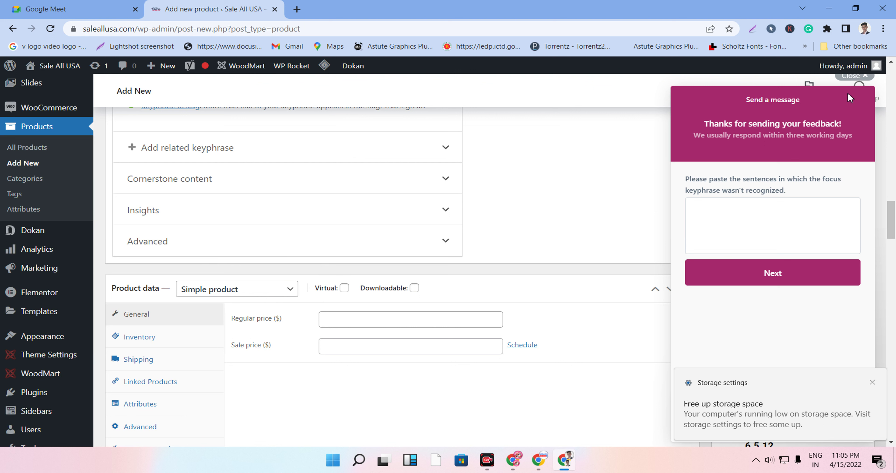
- Dismiss the storage space notification and close the keyphrase feedback panel covering the product page
left_click(872, 382)
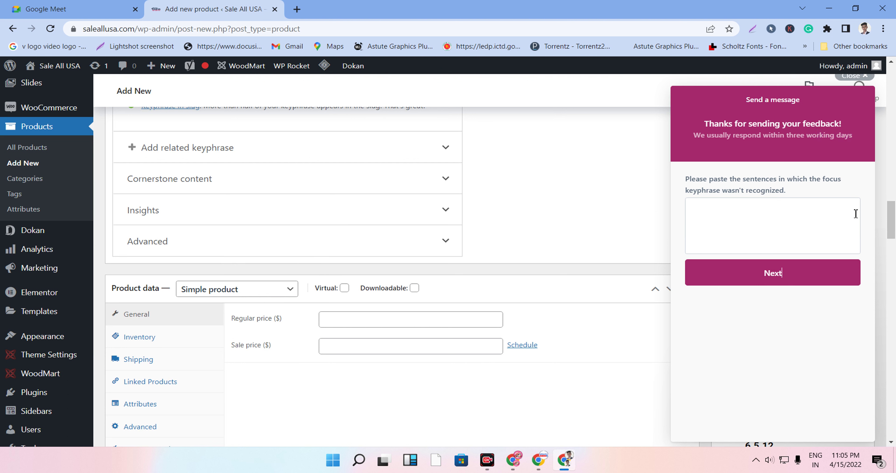
left_click_drag(803, 135, 780, 97)
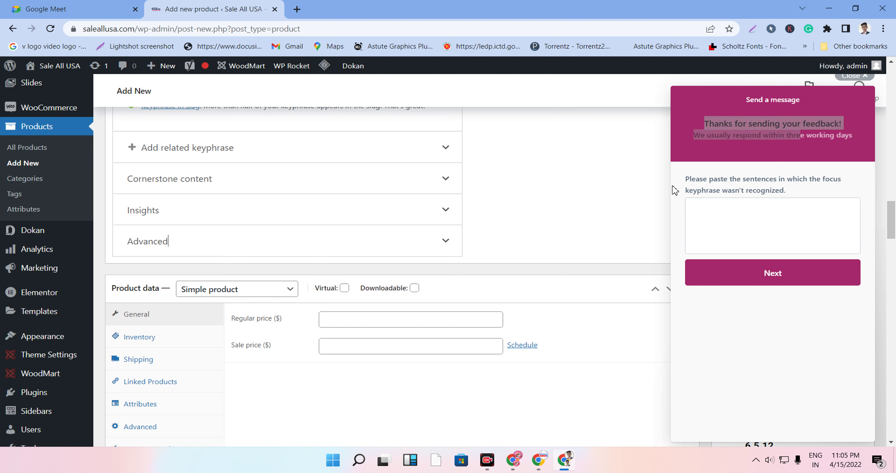
left_click(789, 281)
left_click(683, 99)
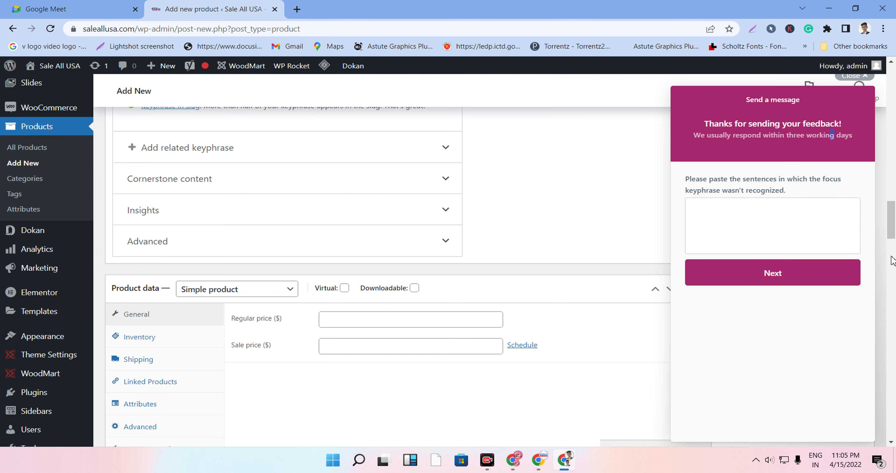
scroll(889, 127, "down", 8)
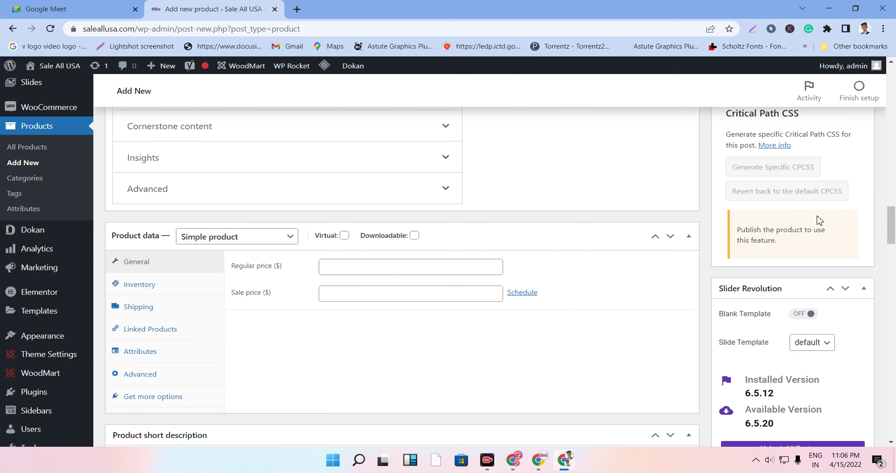
- Switch to the Amazon window, save the enlarged boxed-console image to Downloads as 71qmF0FHj7L._AC_SL1500_.jpg, and close the image viewer
scroll(819, 220, "up", 10)
scroll(820, 220, "up", 5)
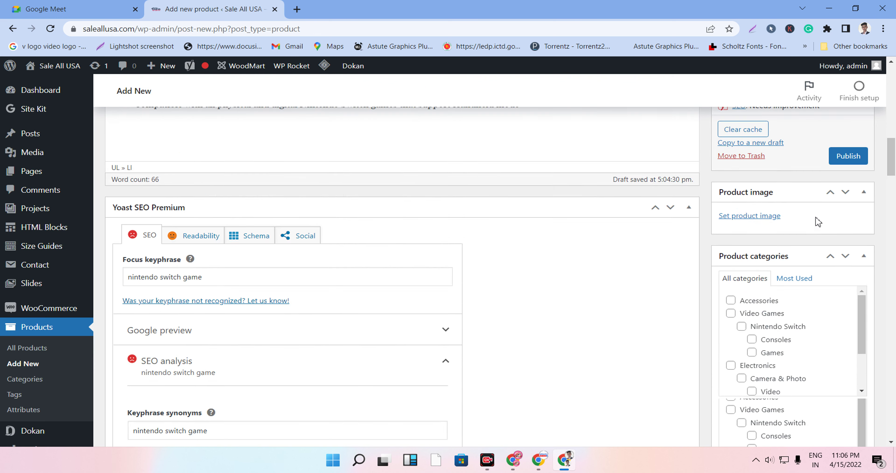
scroll(774, 250, "up", 5)
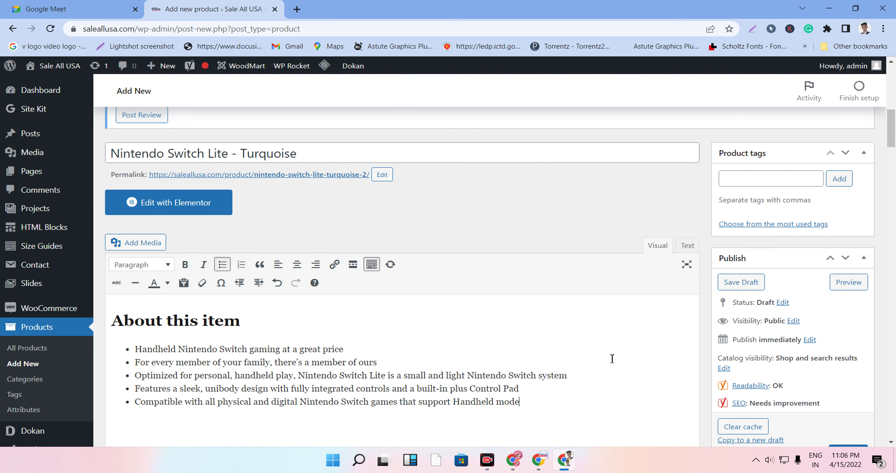
mouse_move(545, 458)
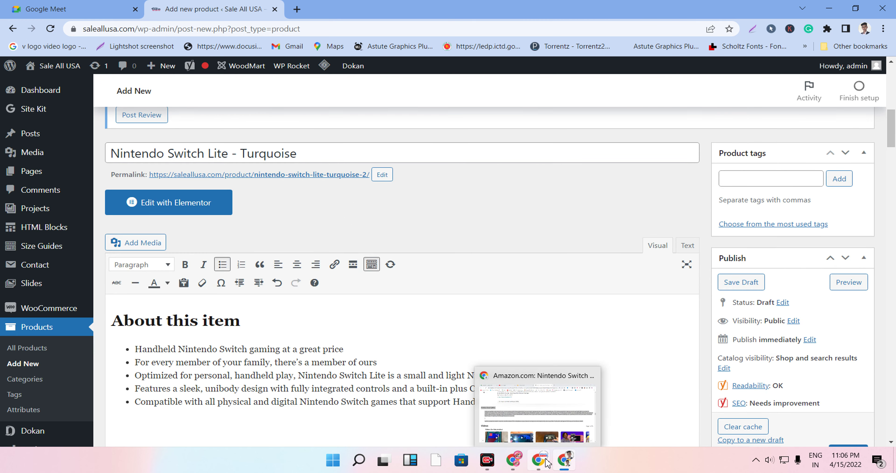
left_click(546, 460)
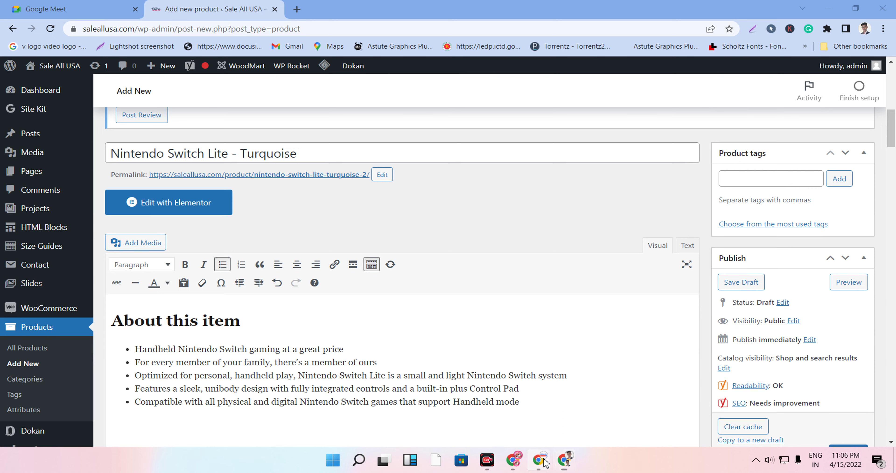
scroll(387, 195, "up", 15)
scroll(393, 172, "up", 15)
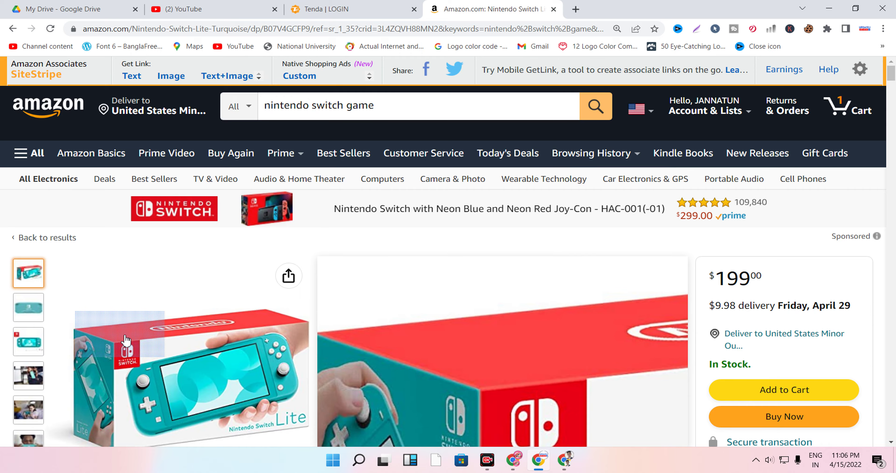
left_click(126, 342)
right_click(348, 277)
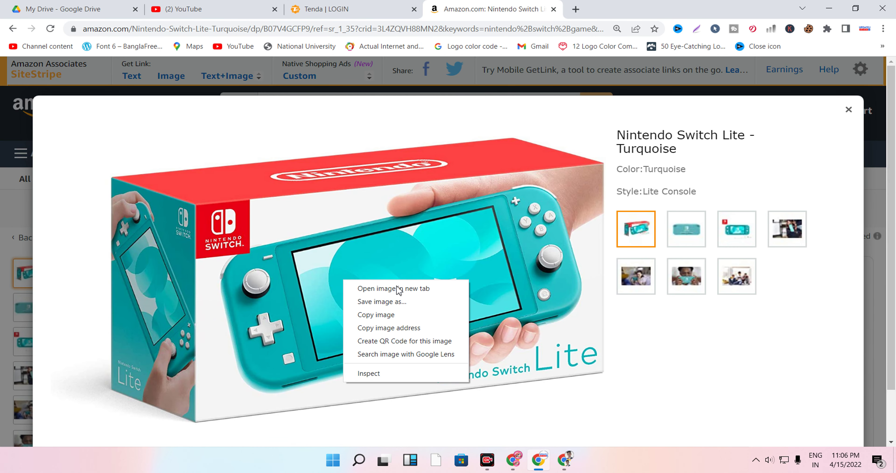
left_click(412, 304)
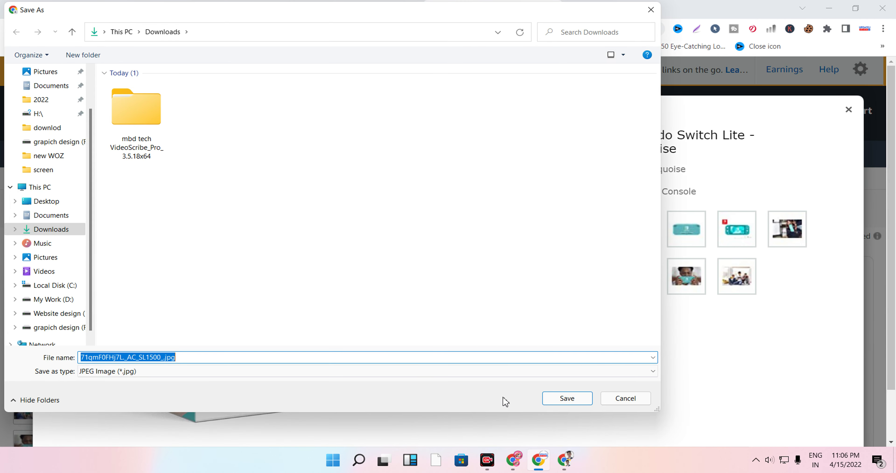
left_click(570, 401)
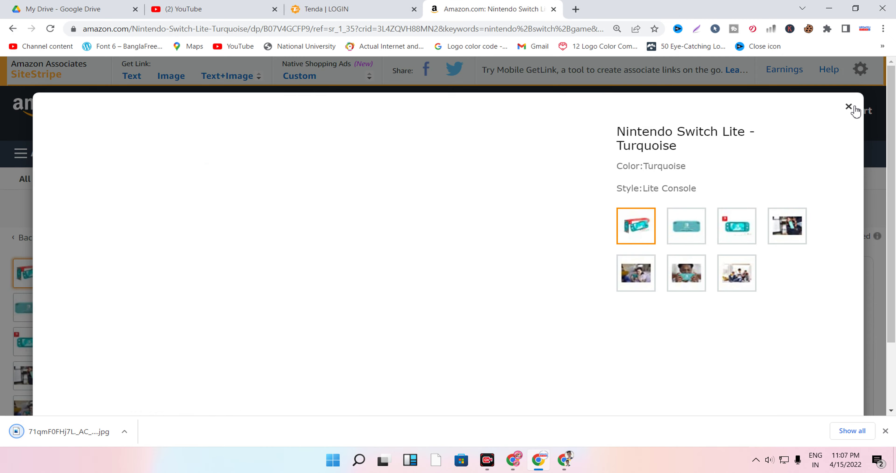
left_click(848, 109)
- Enlarge the third gallery image, the console front with the Nintendo Switch logo, and save it to Downloads as 71SGITPxbgL._AC_SL1500_.jpg
scroll(295, 294, "down", 5)
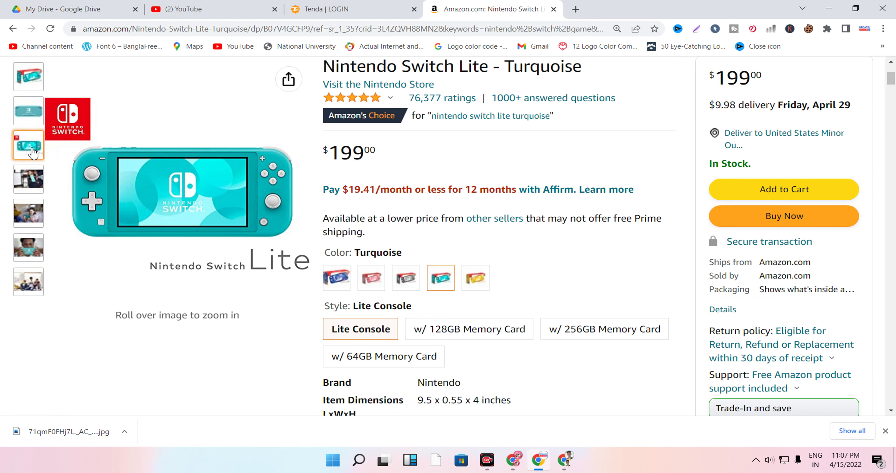
left_click(181, 162)
right_click(181, 162)
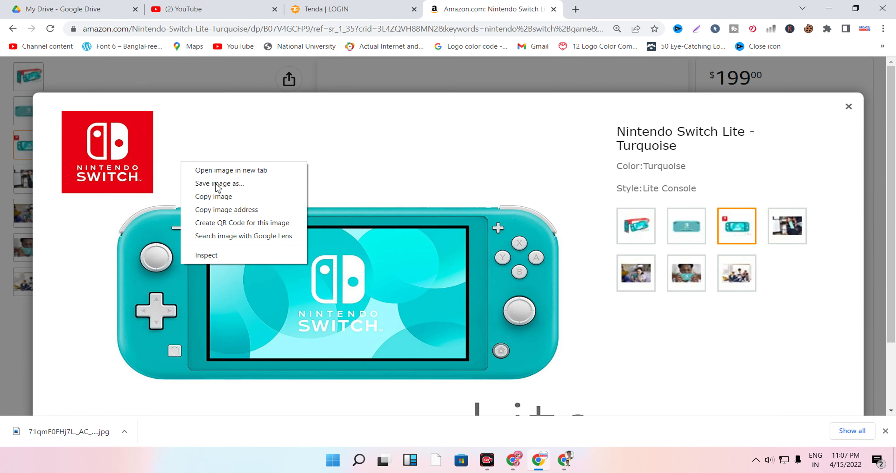
left_click(436, 266)
right_click(435, 266)
left_click(477, 295)
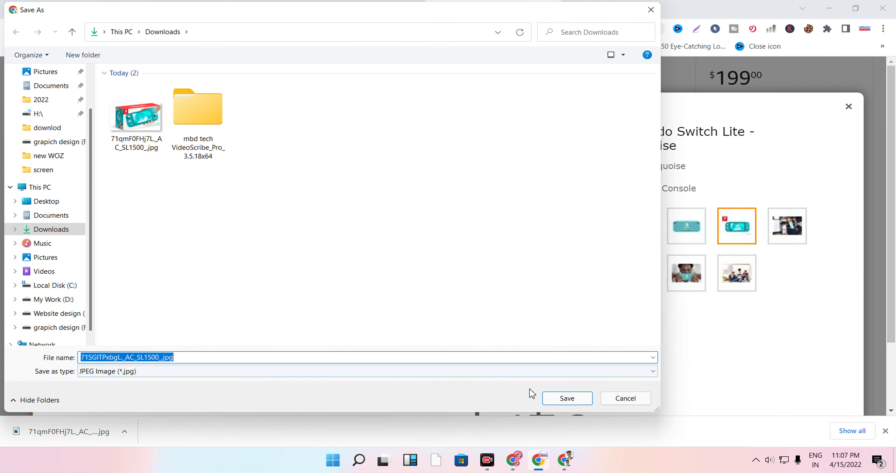
left_click(566, 397)
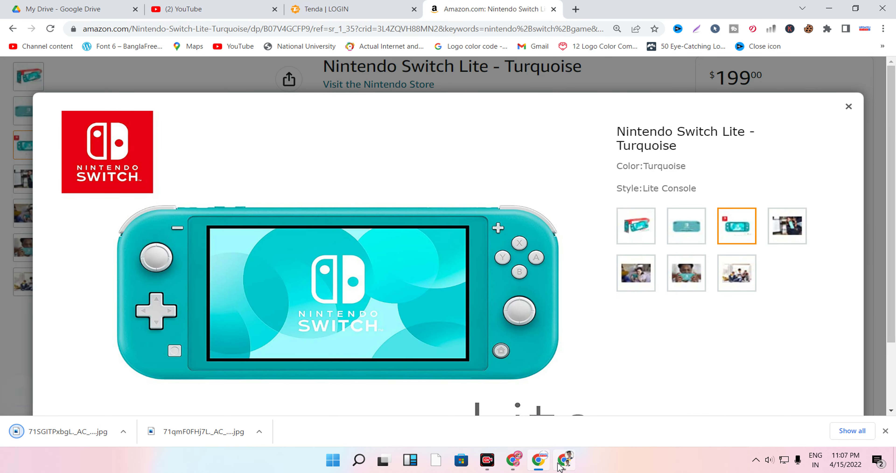
- Switch to the WordPress window and set the product data type to External/Affiliate product
left_click(564, 460)
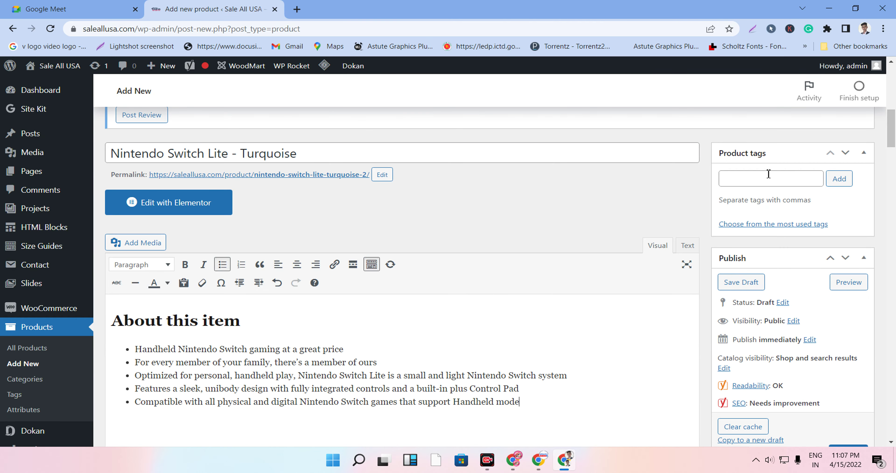
scroll(817, 243, "down", 8)
scroll(800, 274, "up", 4)
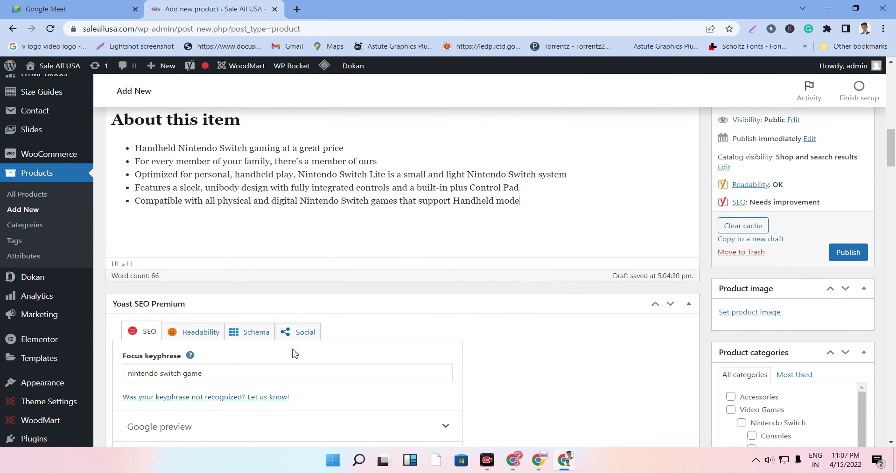
scroll(282, 349, "down", 5)
scroll(287, 331, "down", 5)
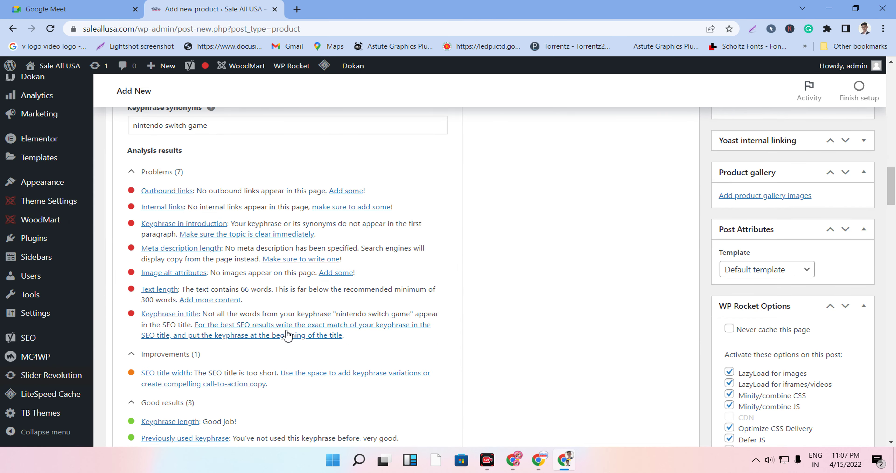
scroll(778, 266, "up", 5)
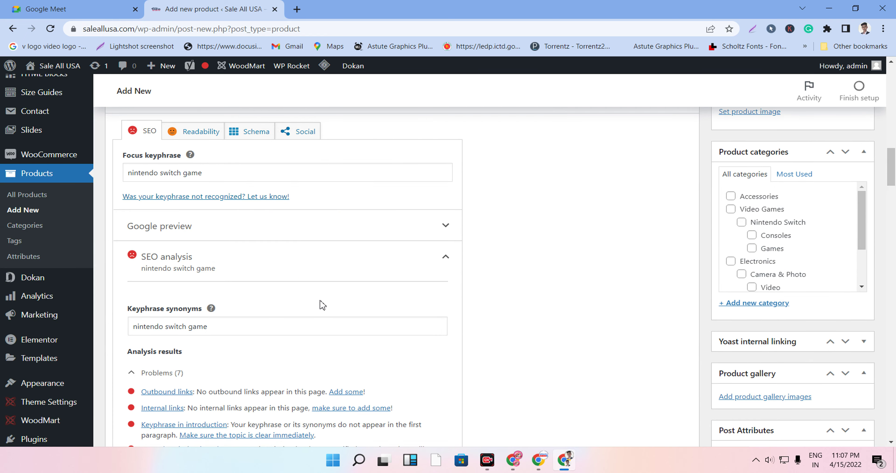
scroll(260, 314, "up", 5)
scroll(261, 314, "down", 5)
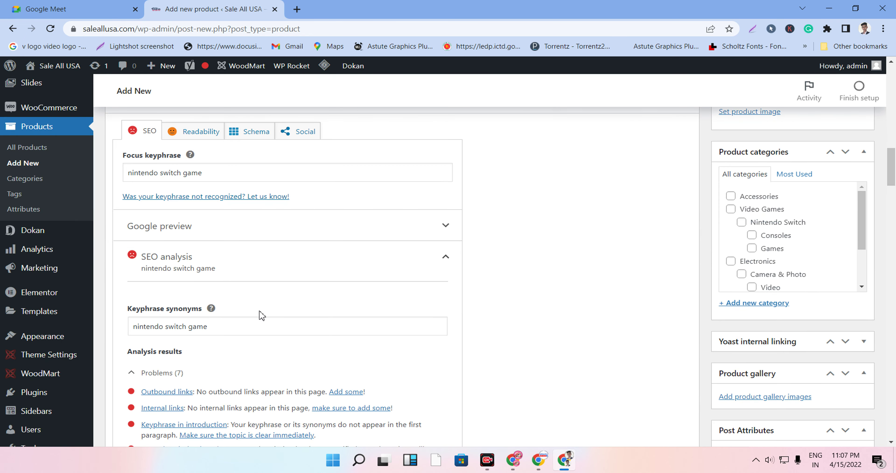
scroll(252, 240, "up", 10)
scroll(306, 326, "down", 15)
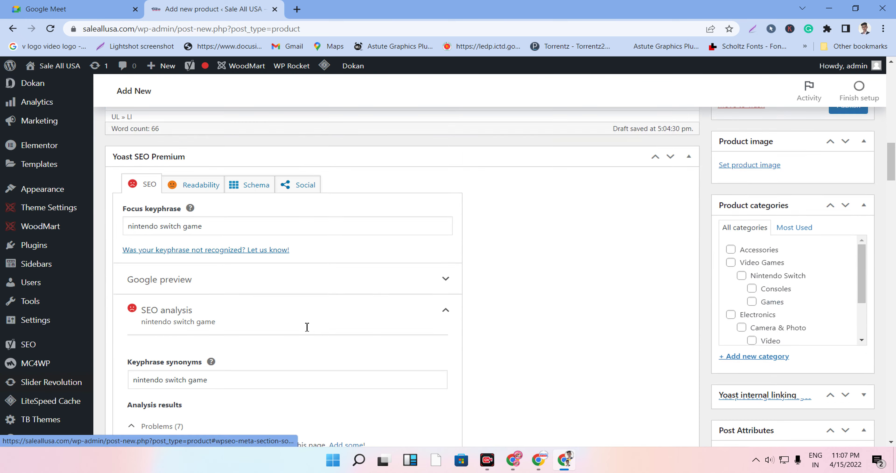
scroll(306, 338, "down", 1)
scroll(309, 339, "down", 10)
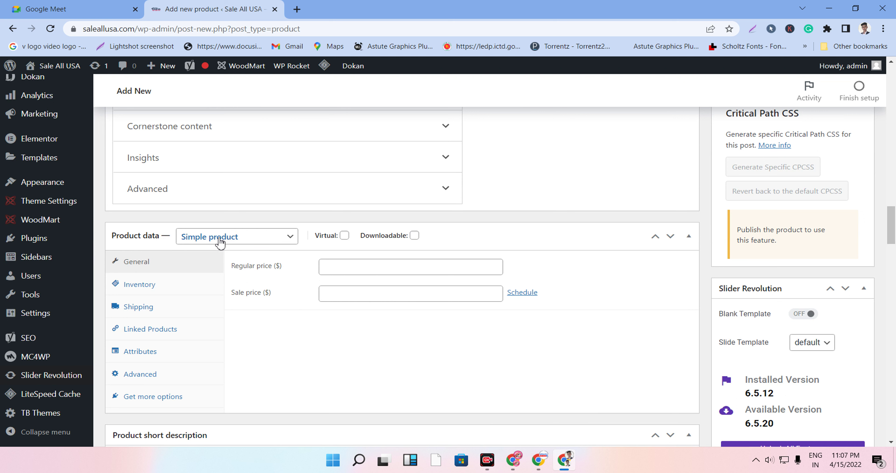
left_click(251, 238)
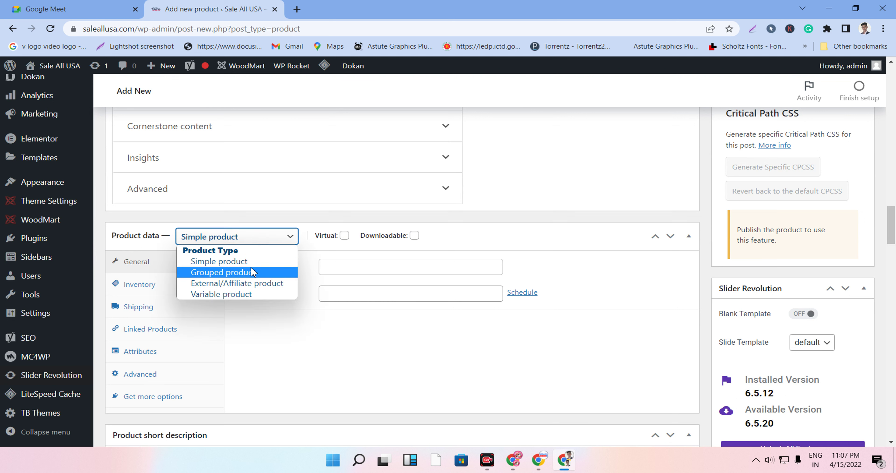
left_click(249, 284)
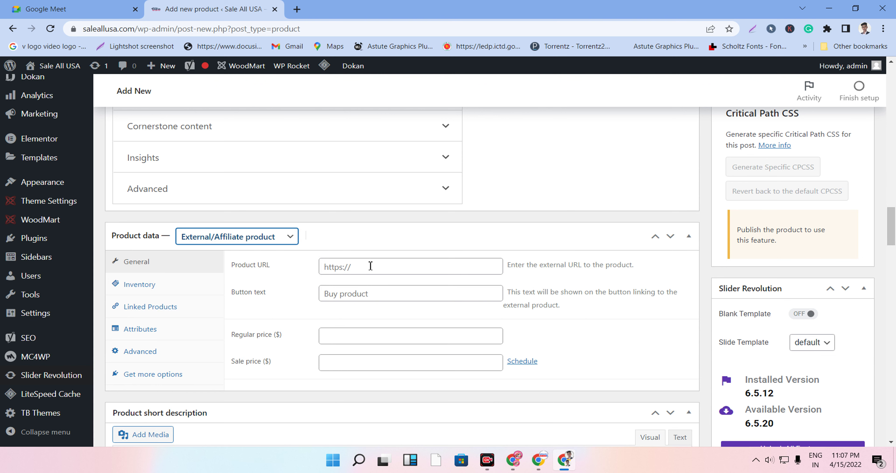
- Switch to the Amazon window, close the enlarged image viewer, and return to the start of the product page
mouse_move(528, 461)
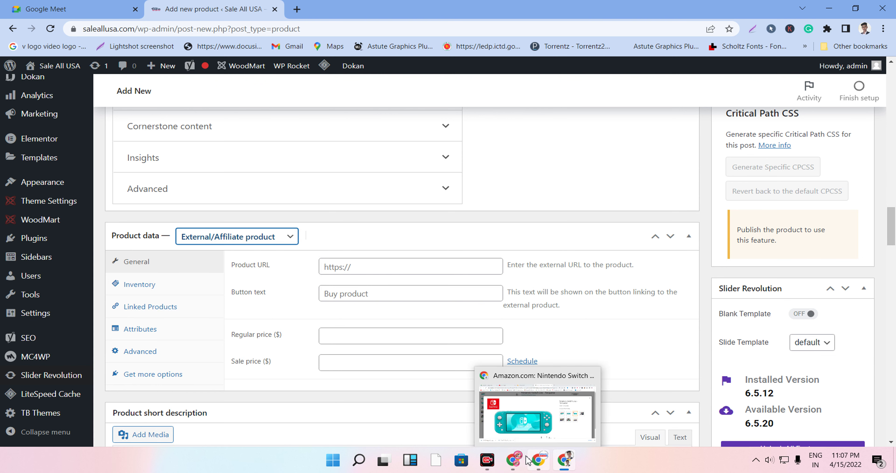
left_click(543, 442)
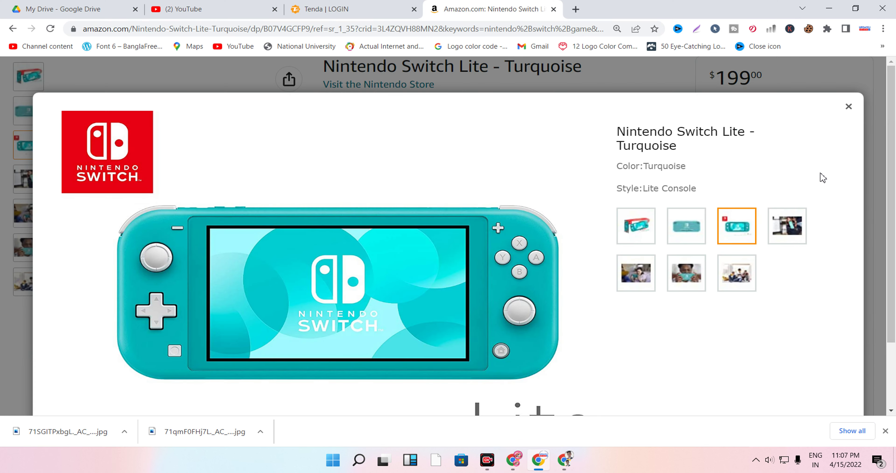
left_click(849, 105)
scroll(120, 223, "up", 5)
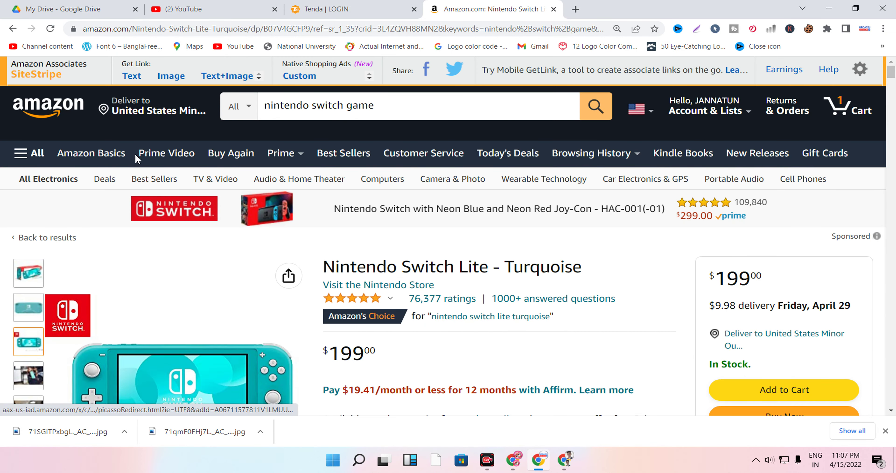
- Generate a SiteStripe text link for the Nintendo Switch Lite page in Short Link format and copy it
left_click(130, 76)
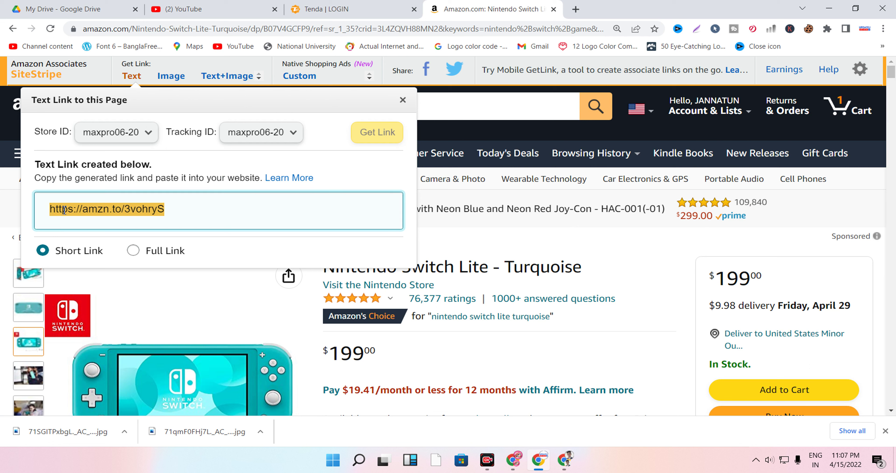
left_click(132, 251)
left_click(60, 246)
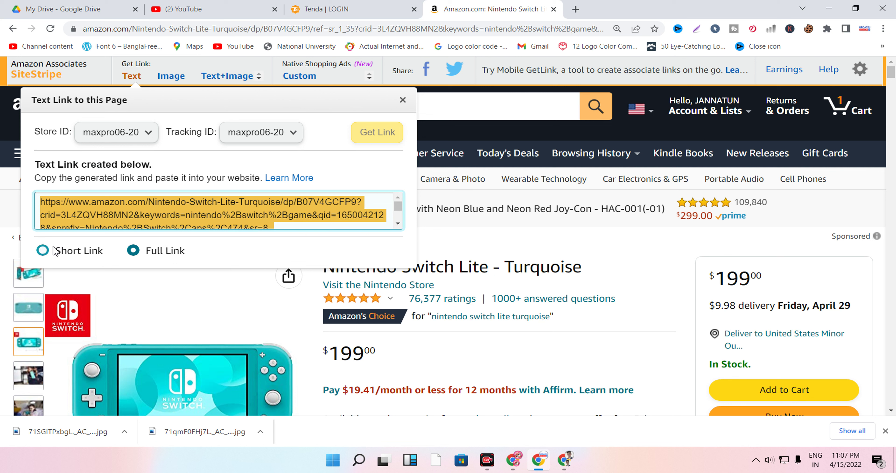
right_click(118, 212)
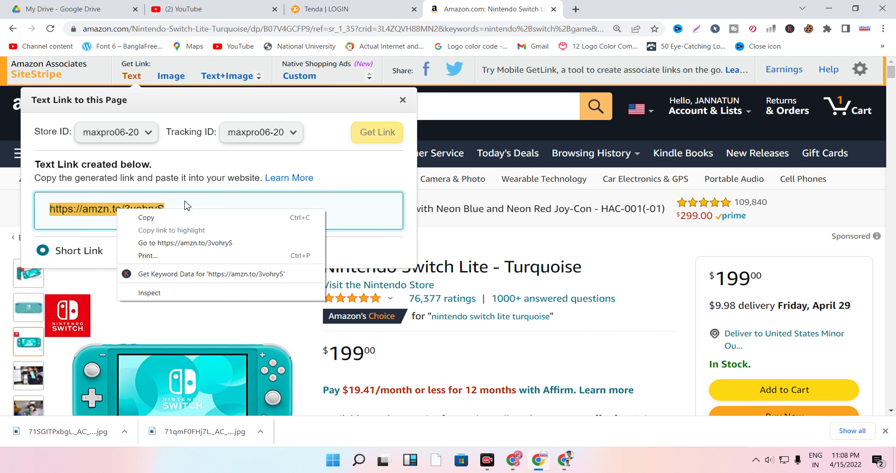
left_click(221, 218)
left_click(565, 460)
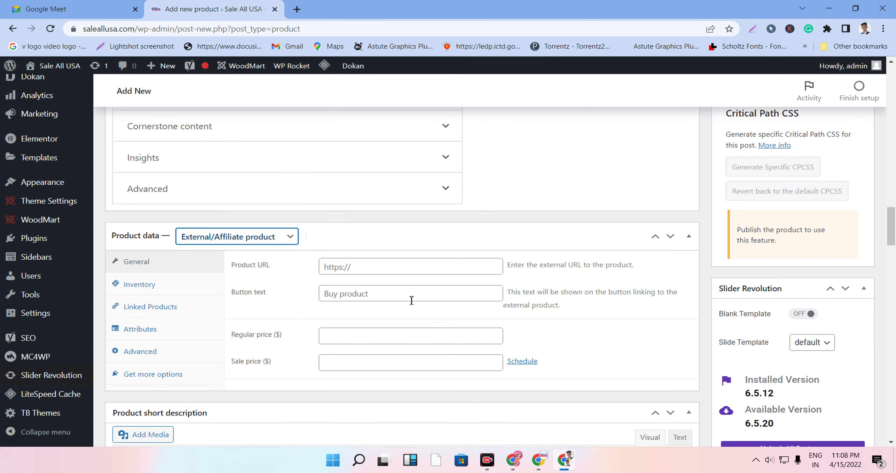
left_click(370, 268)
right_click(341, 271)
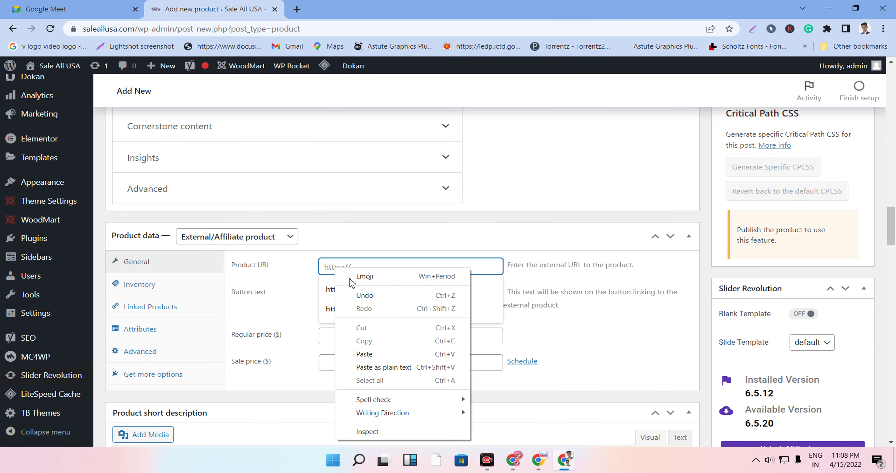
left_click(371, 353)
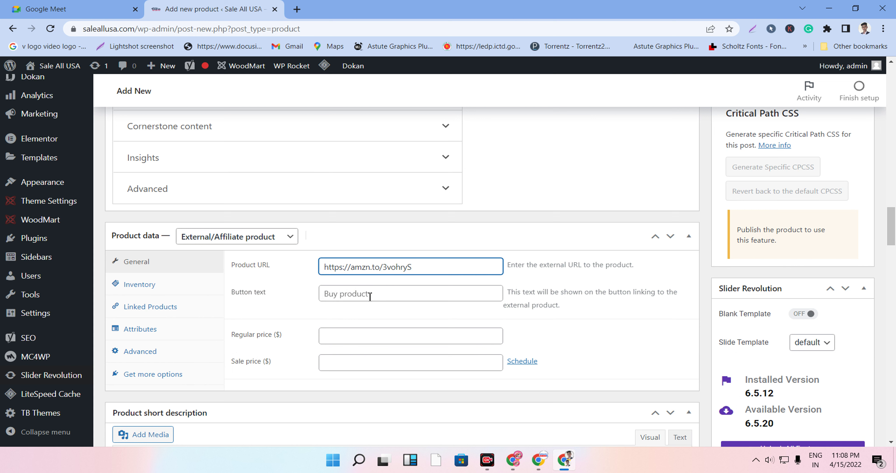
- Check the console's price in the Amazon window, and set the WordPress product's regular price to 199.00
left_click(381, 337)
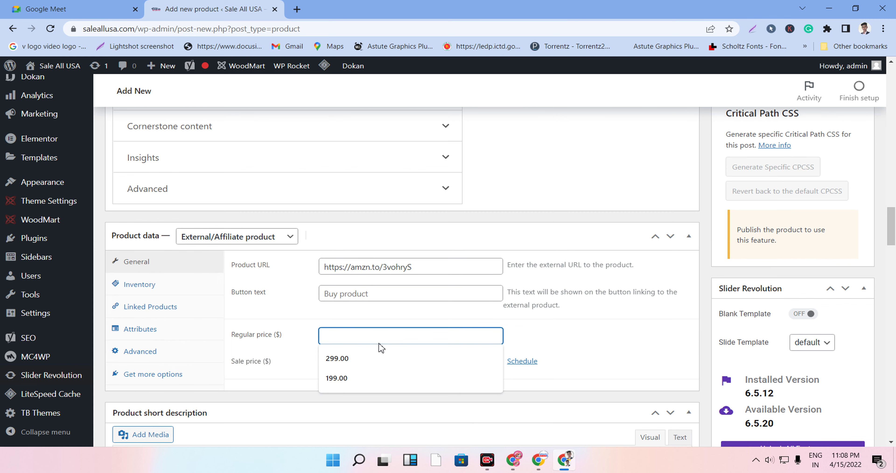
left_click(539, 460)
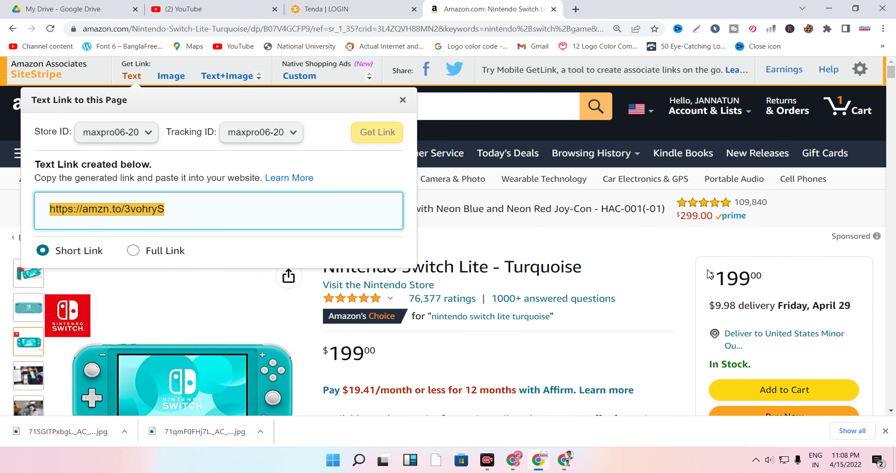
left_click_drag(718, 280, 755, 283)
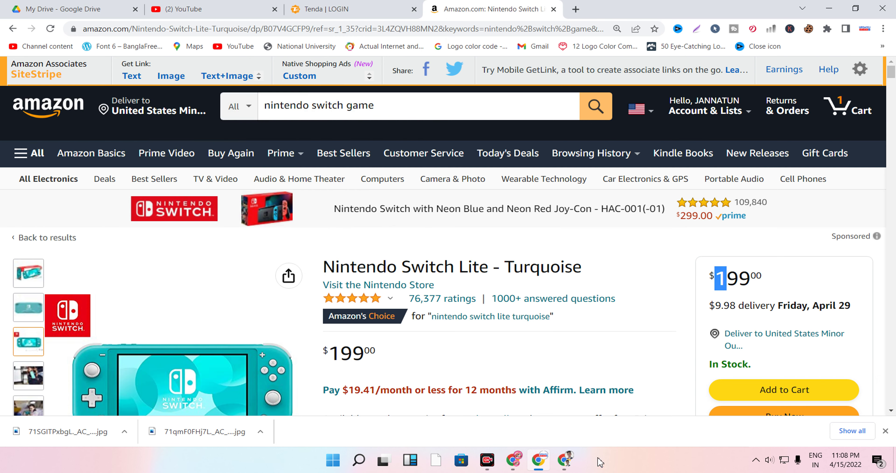
left_click(564, 459)
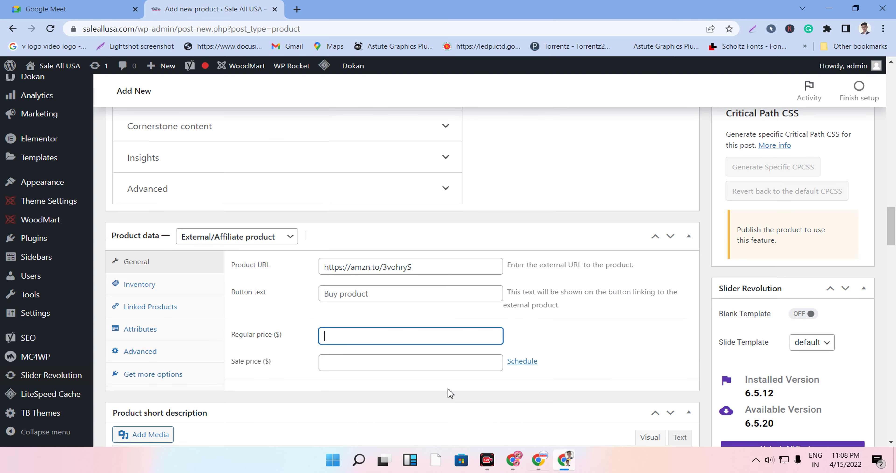
type("199.00")
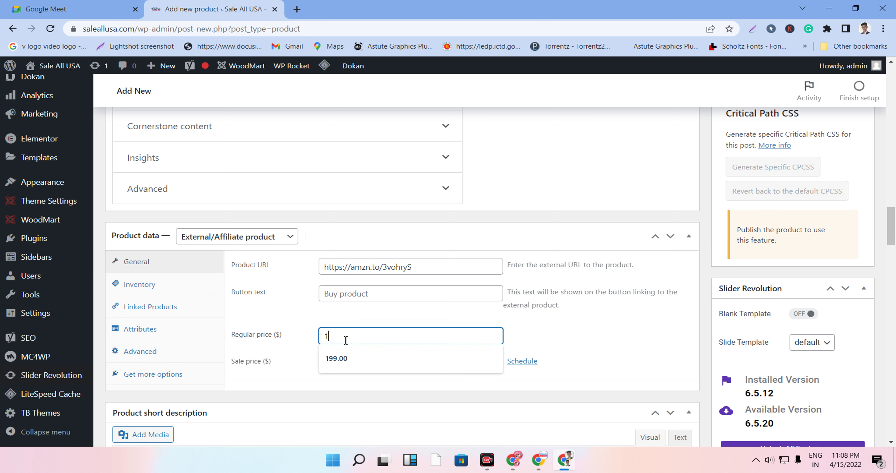
left_click(358, 361)
left_click(360, 365)
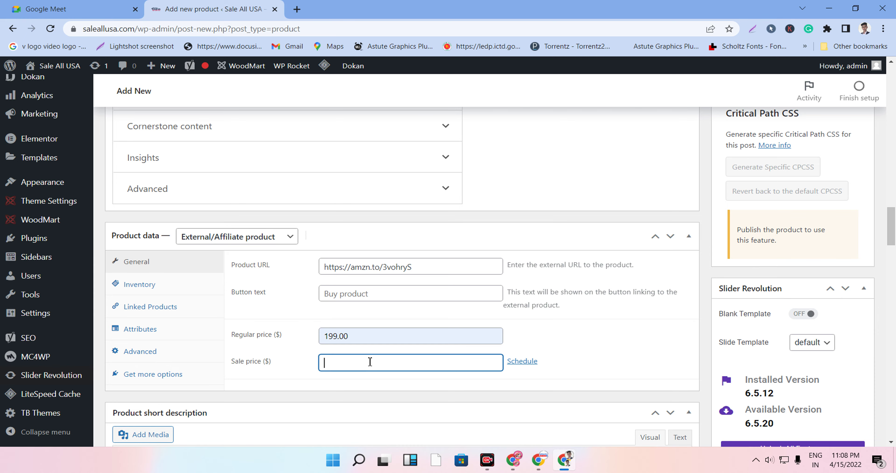
- Assign the product to the Video Games category and its Nintendo Switch subcategory
scroll(369, 352, "down", 5)
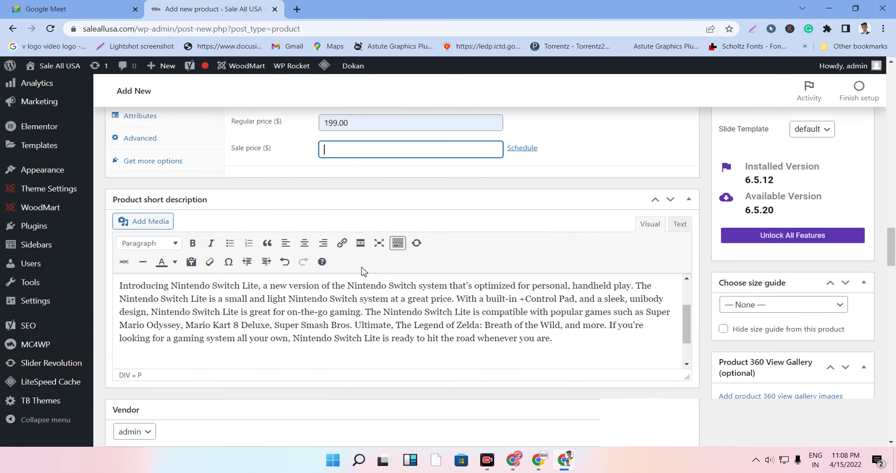
scroll(364, 270, "down", 15)
scroll(364, 270, "up", 15)
scroll(364, 271, "up", 10)
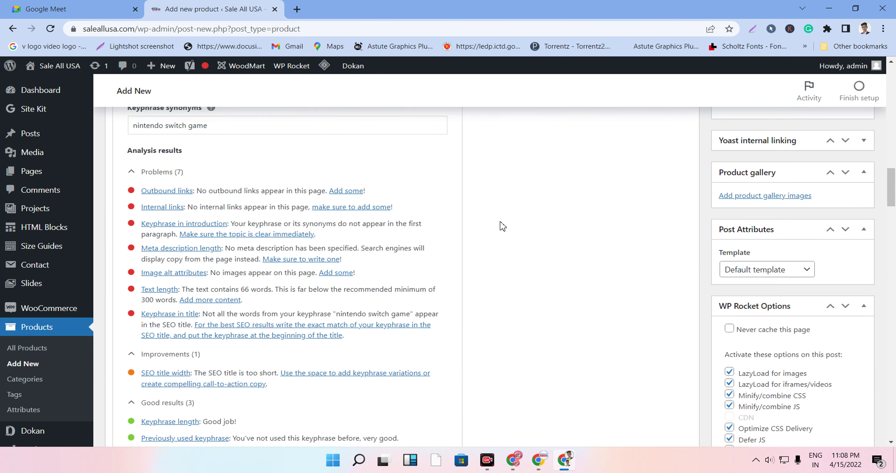
scroll(686, 267, "up", 5)
scroll(746, 202, "up", 15)
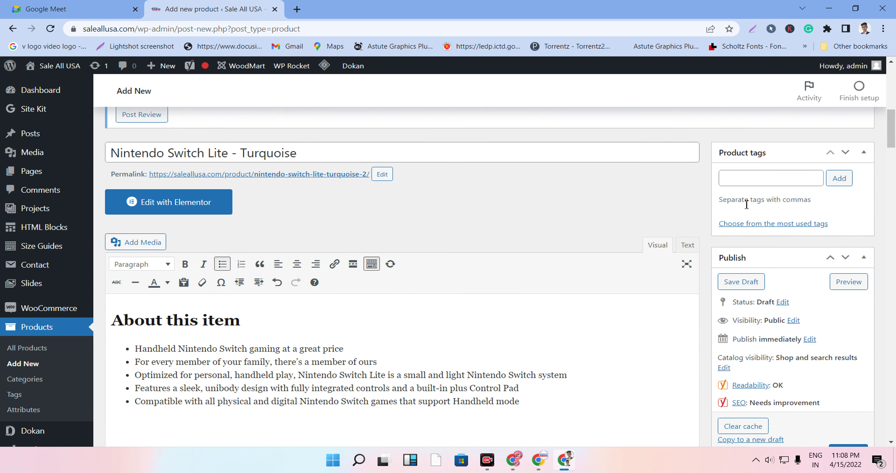
scroll(746, 205, "down", 10)
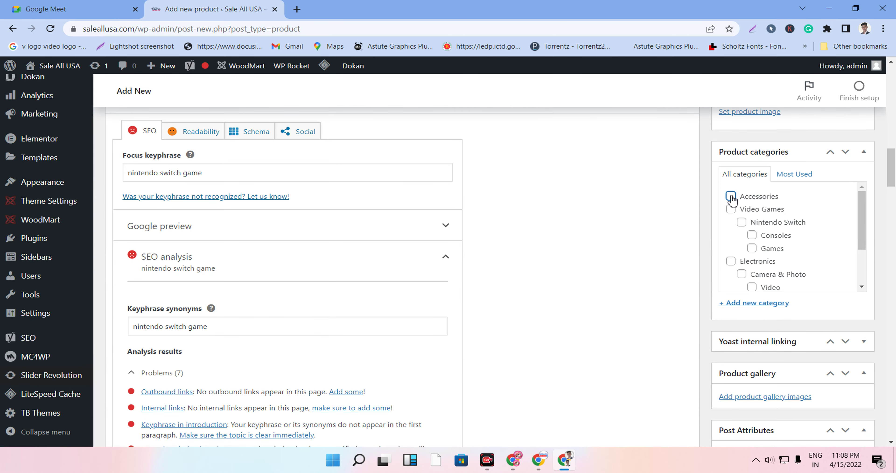
left_click(732, 209)
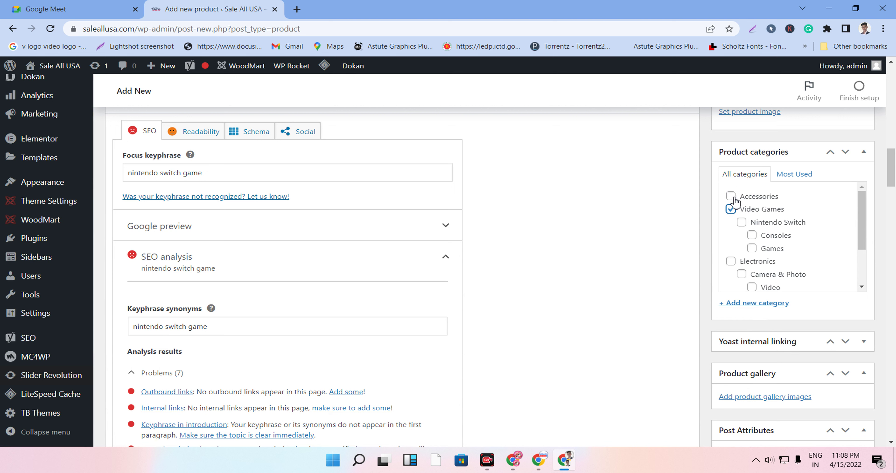
left_click(742, 222)
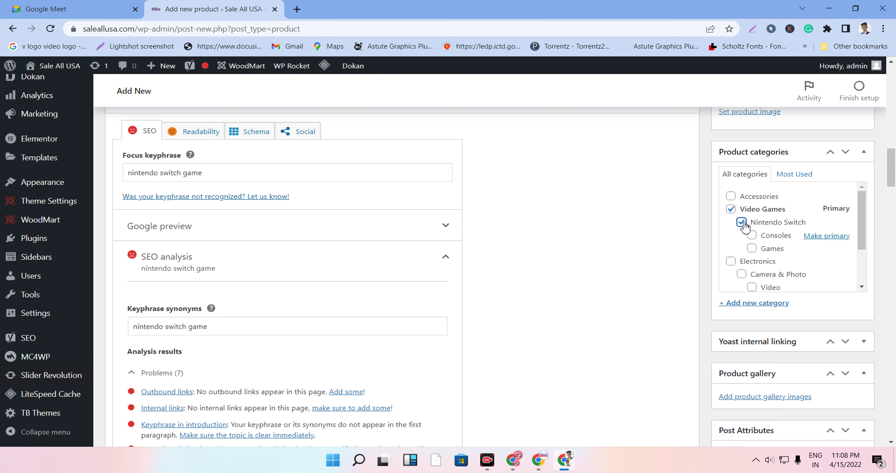
- Upload 71qmF0FHj7L._AC_SL1500_.jpg from the Downloads folder for the product gallery
scroll(767, 321, "down", 10)
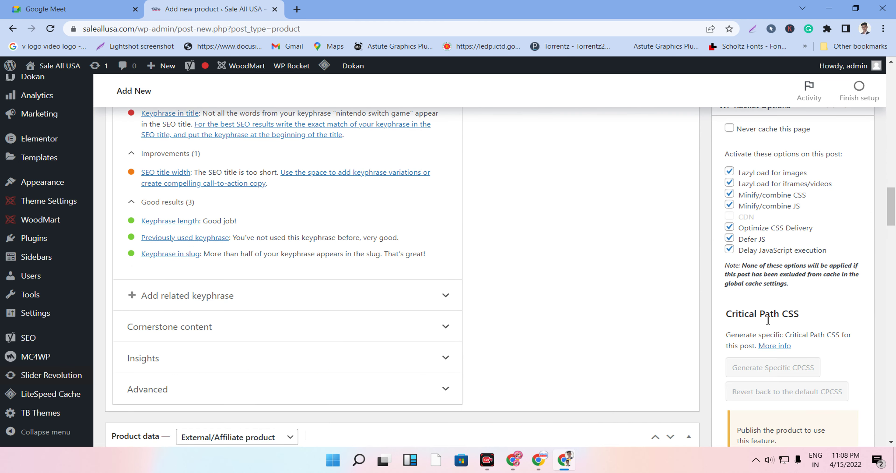
scroll(768, 320, "down", 15)
scroll(766, 321, "up", 9)
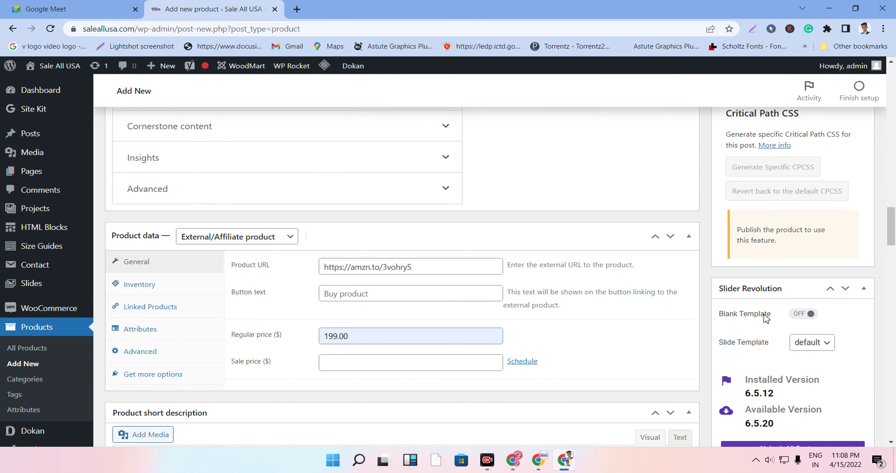
scroll(765, 314, "up", 8)
left_click(750, 200)
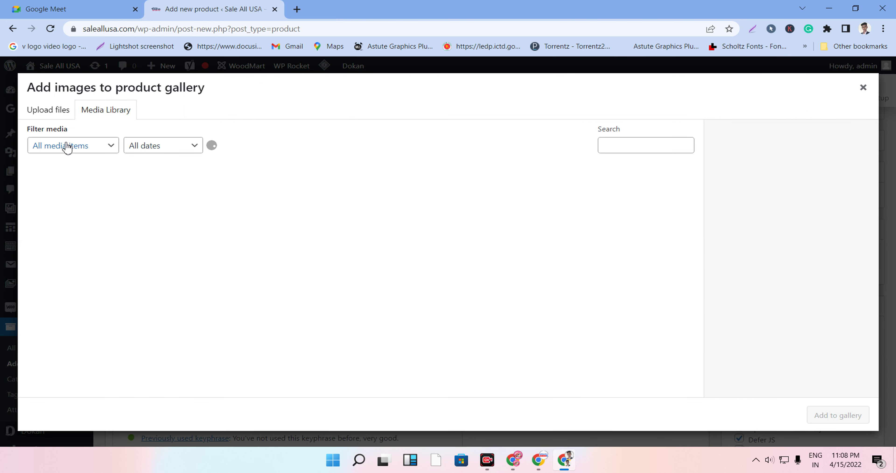
left_click(51, 110)
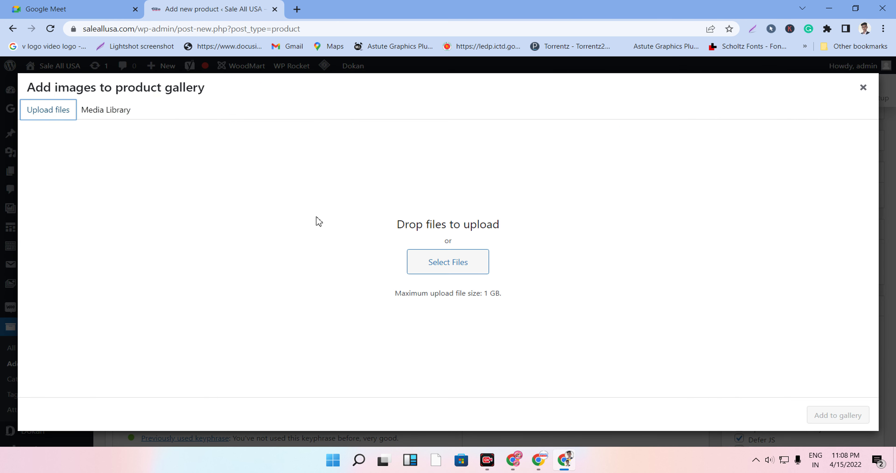
left_click(427, 266)
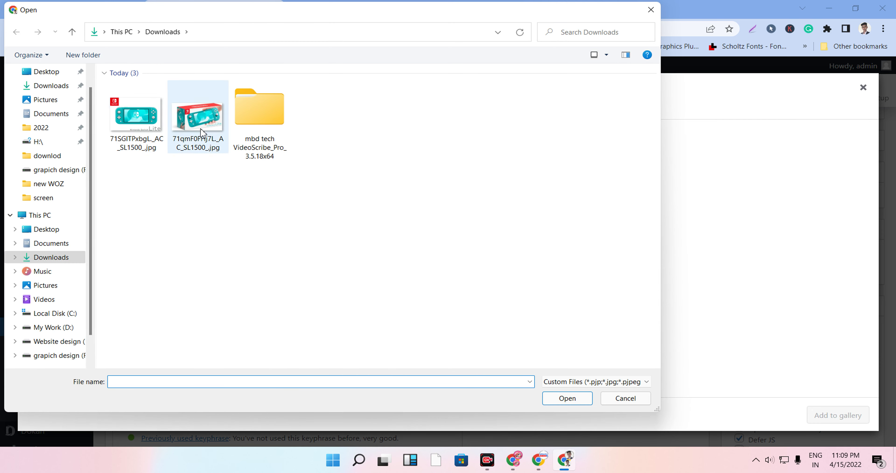
left_click(197, 120)
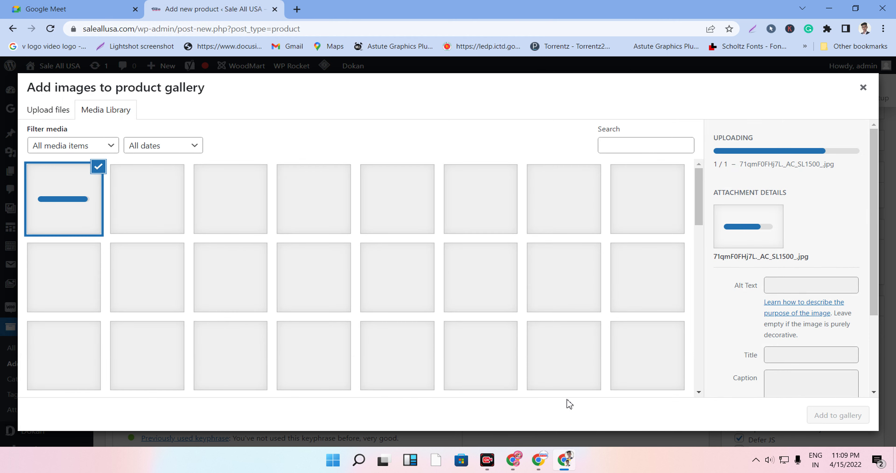
- Upload 71SGITPxbgL._AC_SL1500_.jpg from the Downloads folder and add the turquoise console box image to the product gallery
left_click(45, 111)
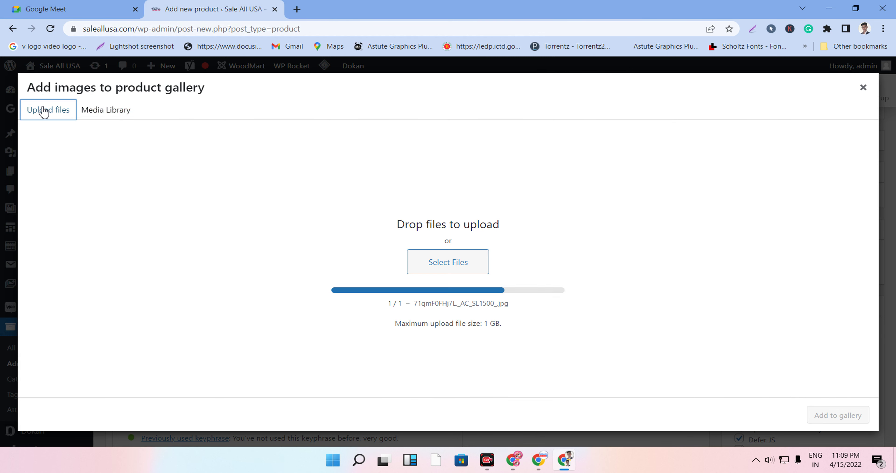
left_click(451, 260)
left_click(129, 132)
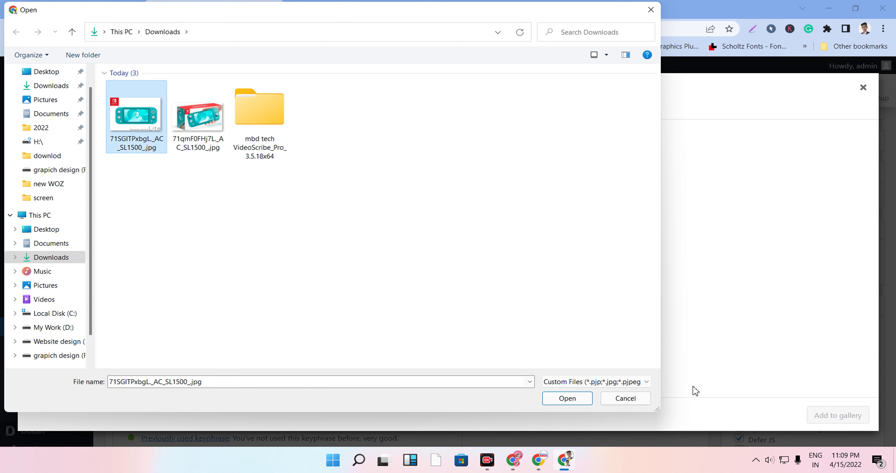
left_click(572, 399)
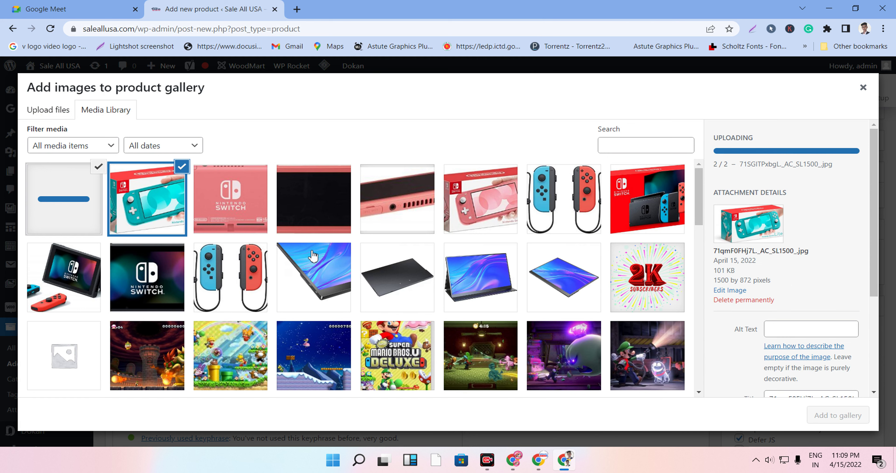
left_click(161, 209)
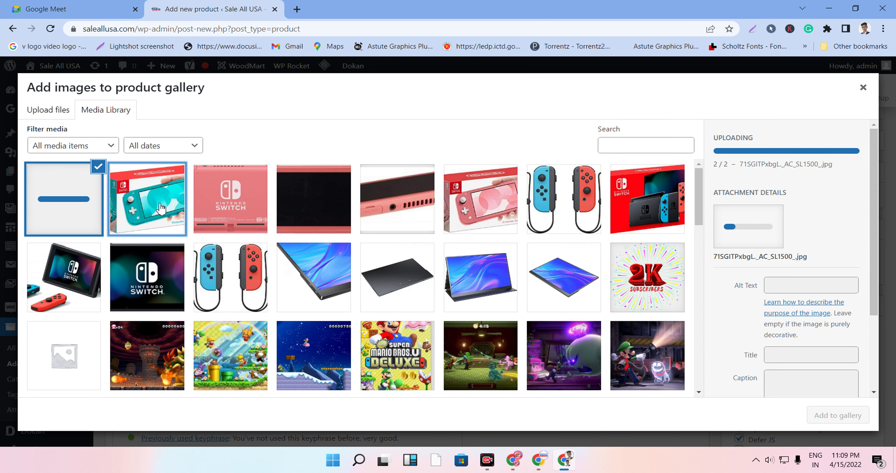
left_click(849, 415)
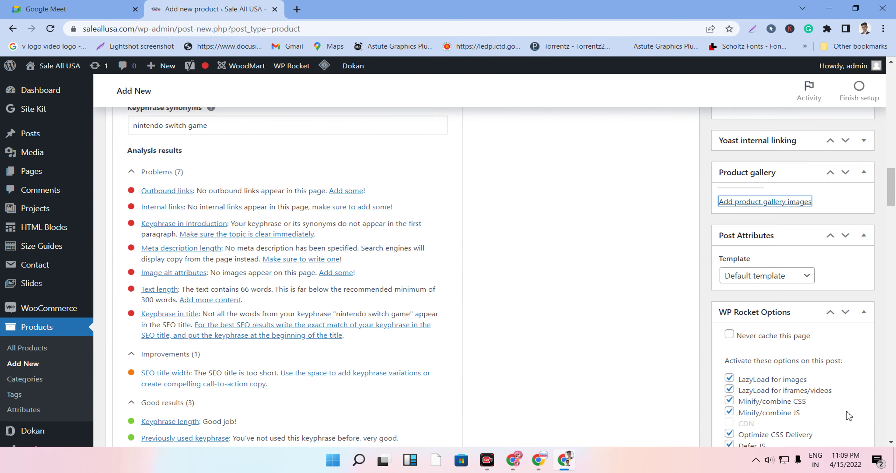
- Review the product's gallery, categories, product data and publish settings
scroll(812, 329, "up", 7)
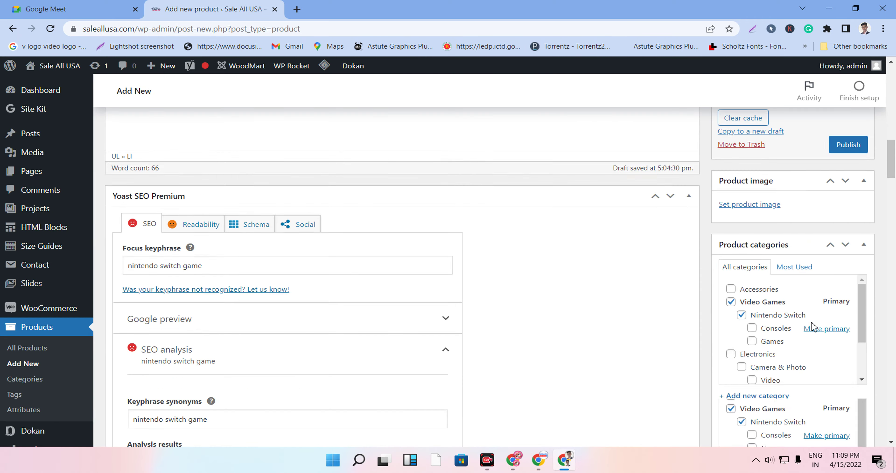
scroll(812, 327, "up", 5)
scroll(813, 326, "down", 7)
scroll(813, 326, "down", 5)
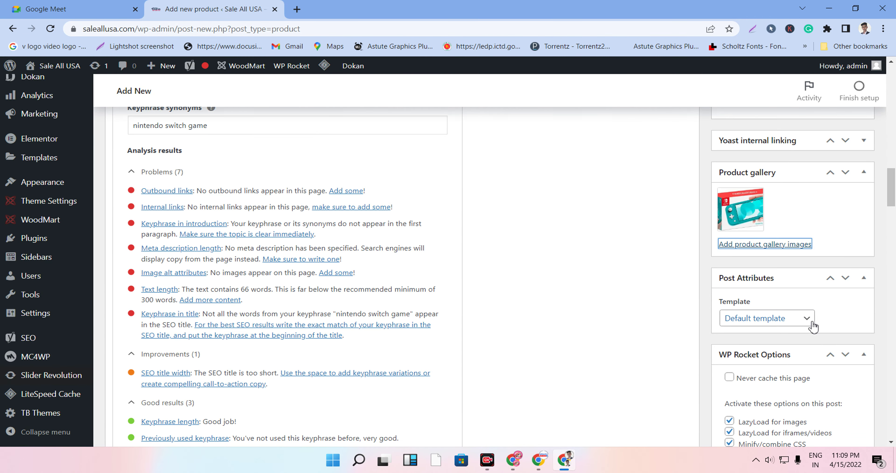
scroll(813, 327, "down", 14)
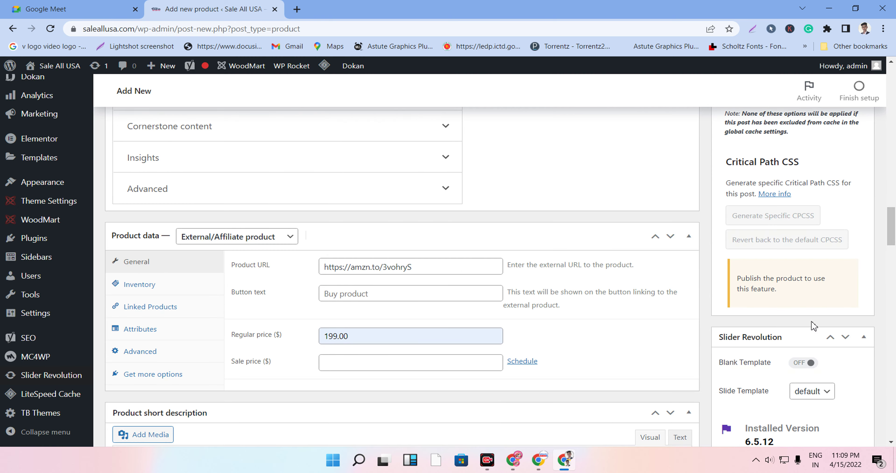
scroll(814, 326, "up", 12)
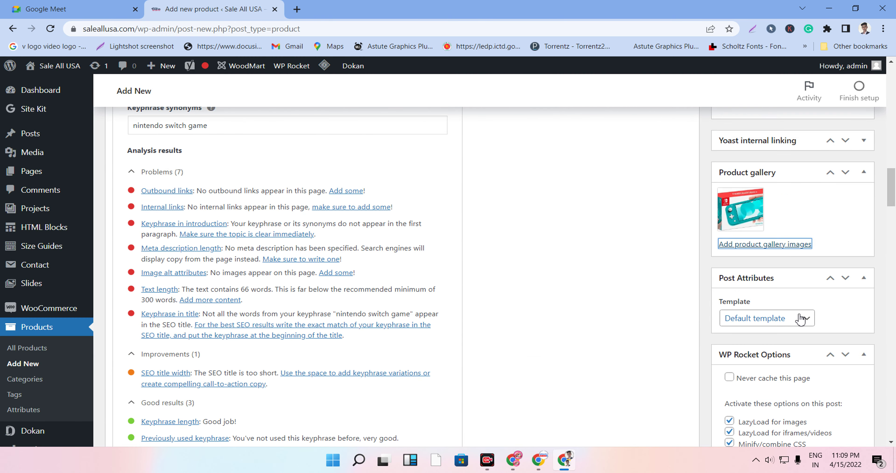
scroll(787, 321, "up", 10)
scroll(787, 321, "up", 5)
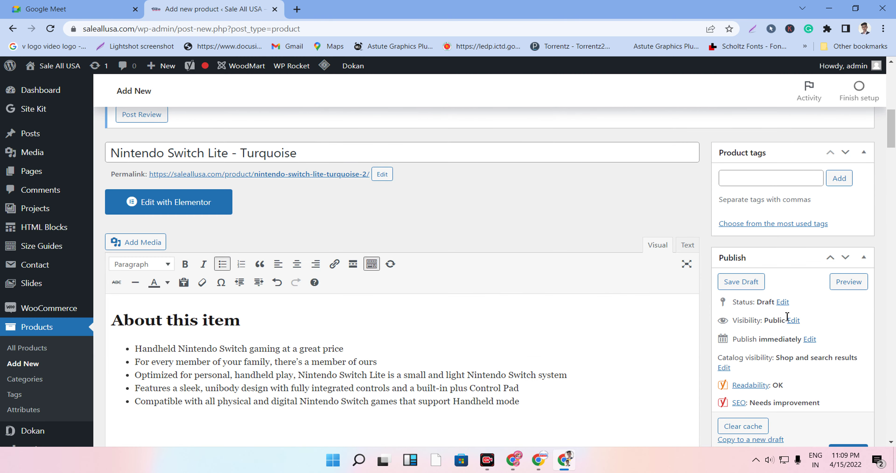
scroll(787, 321, "down", 10)
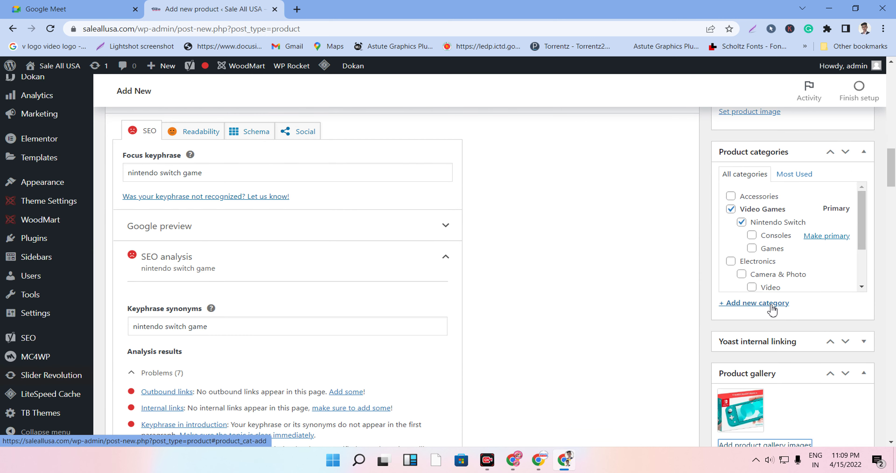
scroll(773, 311, "down", 5)
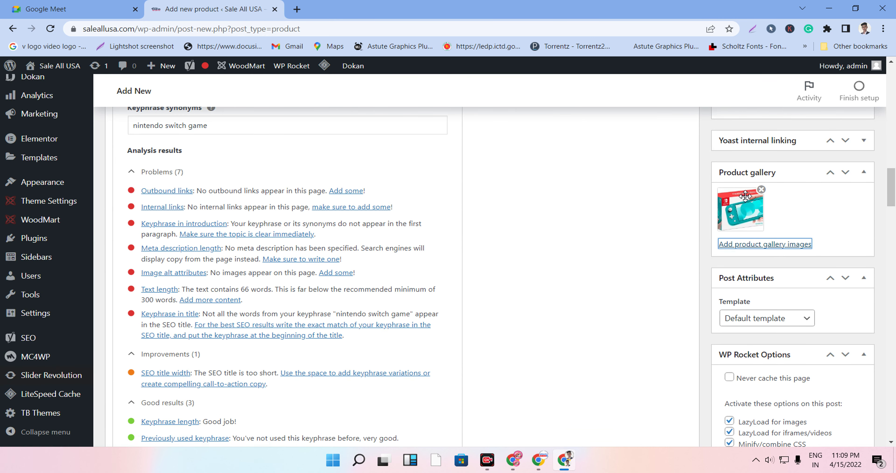
- Add the console front image 71SGITPxbgL._AC_SL1500_.jpg from the media library to the product gallery
left_click(790, 245)
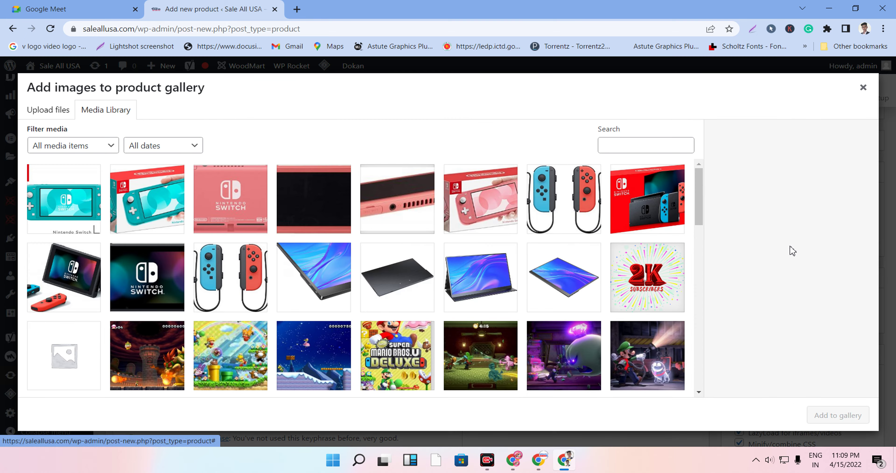
left_click(78, 211)
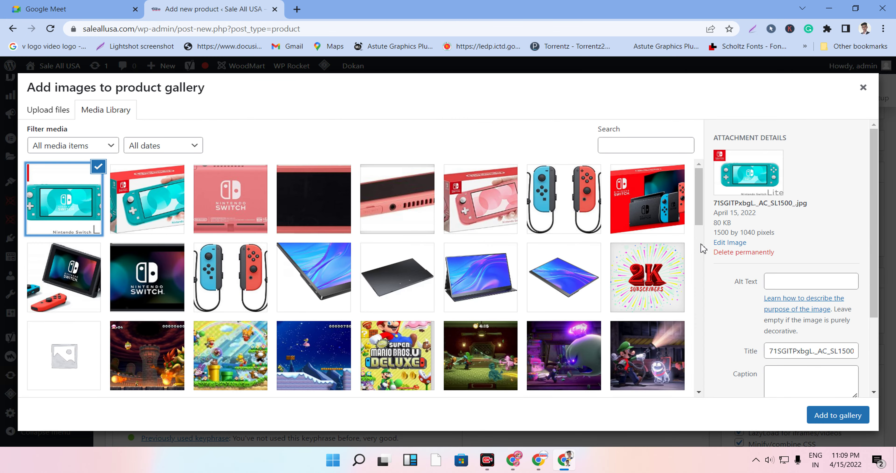
left_click(838, 414)
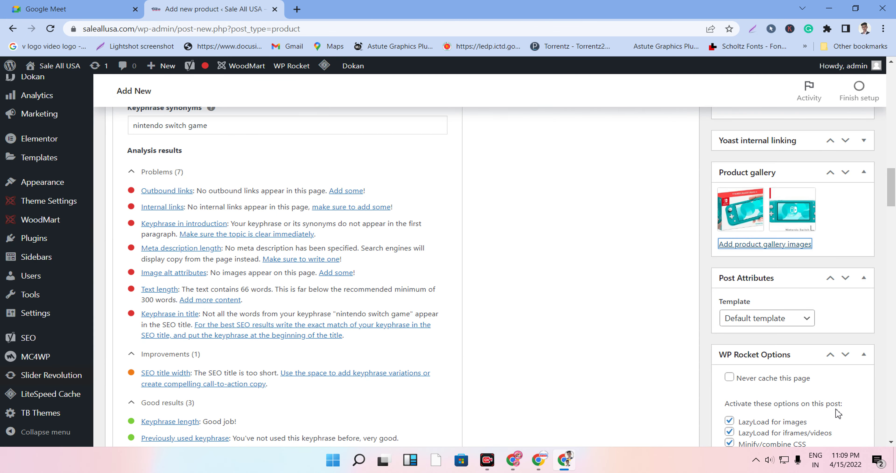
- Set the turquoise Nintendo Switch Lite box image from the media library as the main product image
scroll(828, 388, "down", 5)
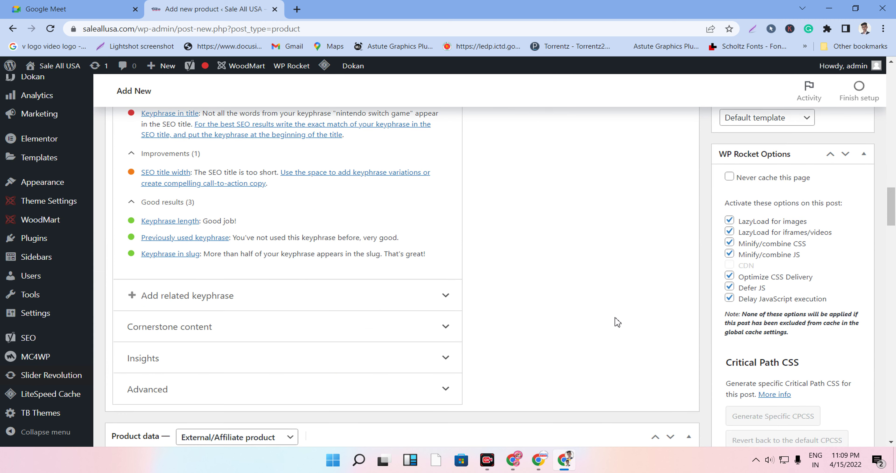
scroll(822, 300, "up", 5)
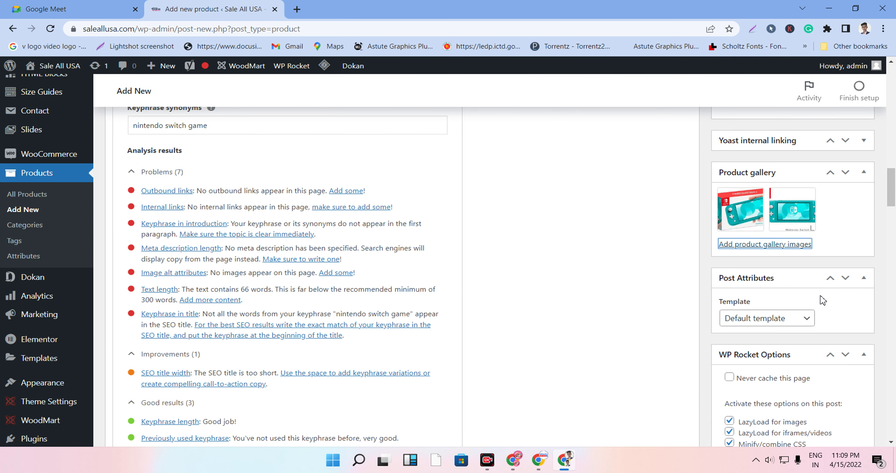
scroll(822, 300, "up", 5)
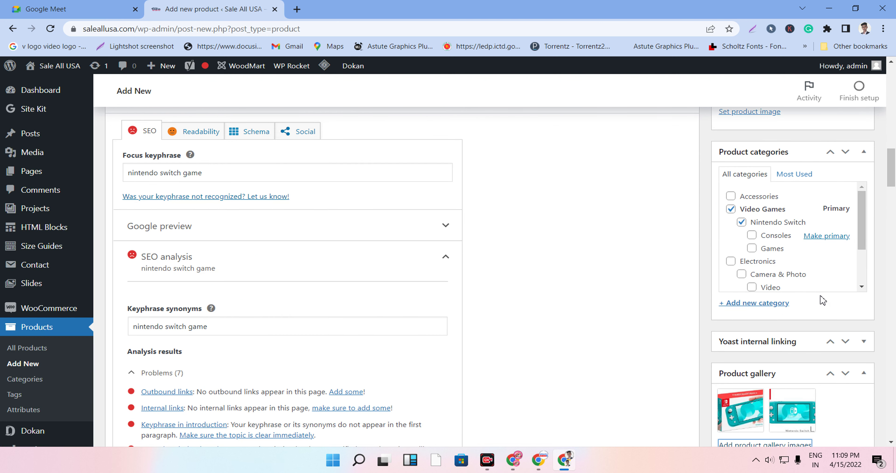
scroll(823, 300, "up", 5)
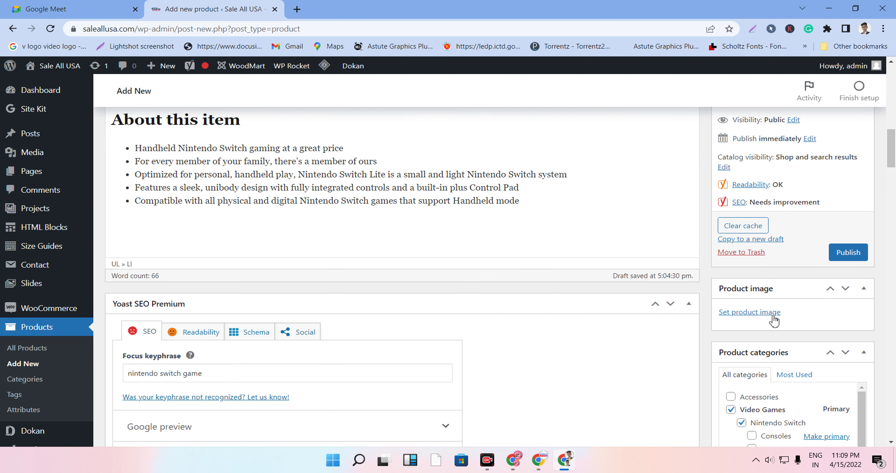
left_click(741, 312)
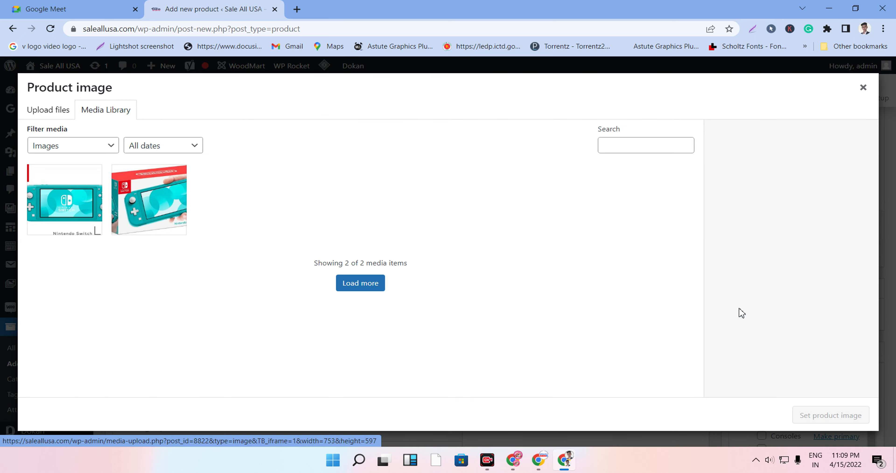
left_click(144, 192)
left_click(848, 415)
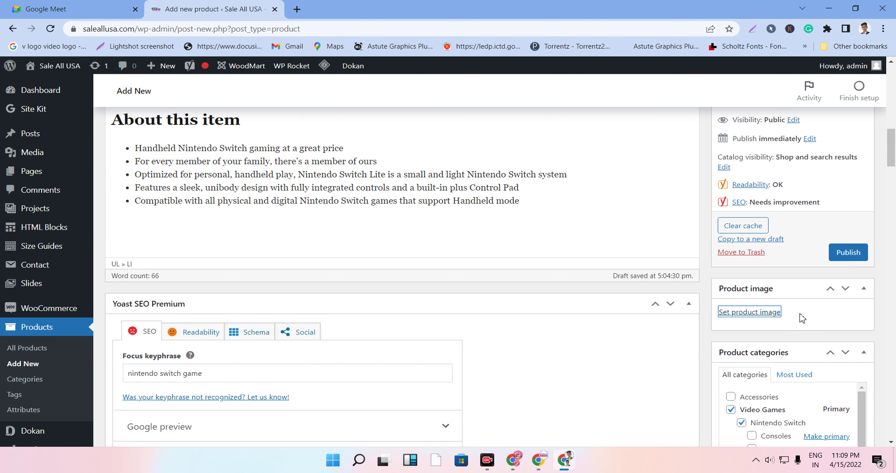
- Check the completed product form, from the product image and short description to the size guide choices and theme settings
scroll(811, 298, "down", 20)
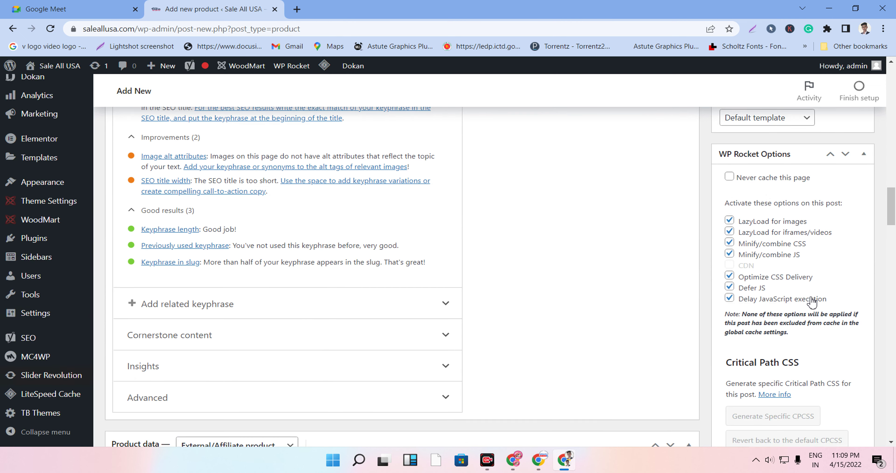
scroll(812, 301, "down", 5)
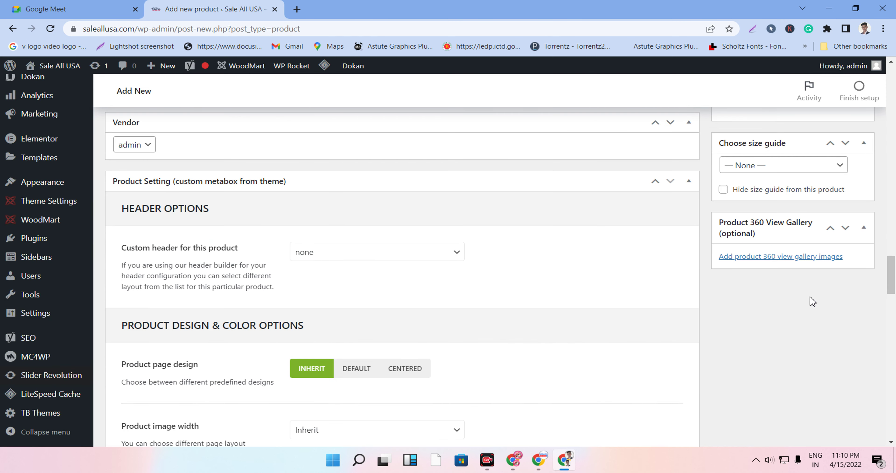
scroll(812, 301, "up", 15)
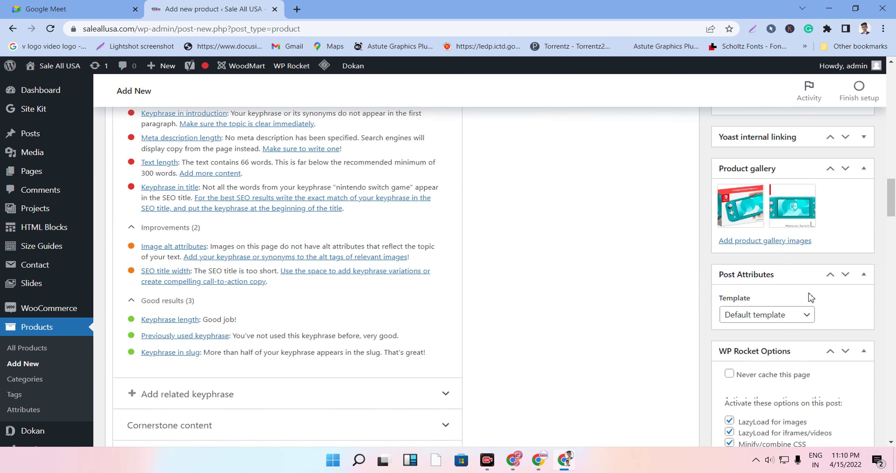
scroll(812, 297, "down", 5)
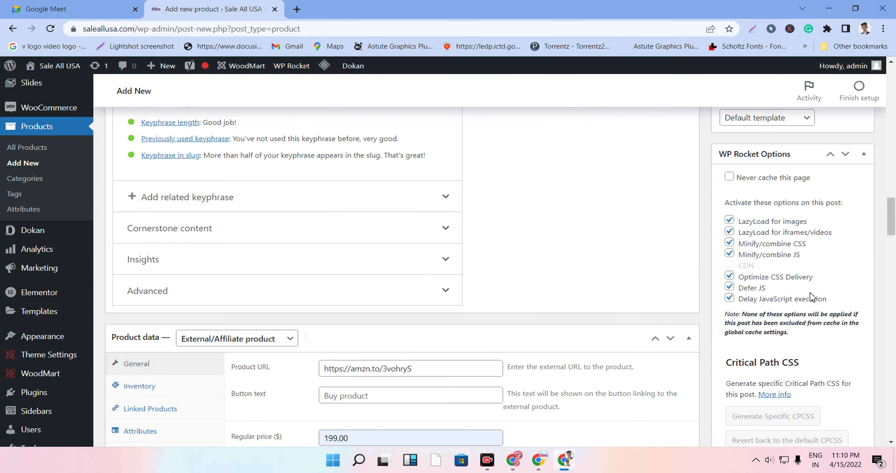
scroll(810, 298, "up", 9)
scroll(812, 295, "up", 5)
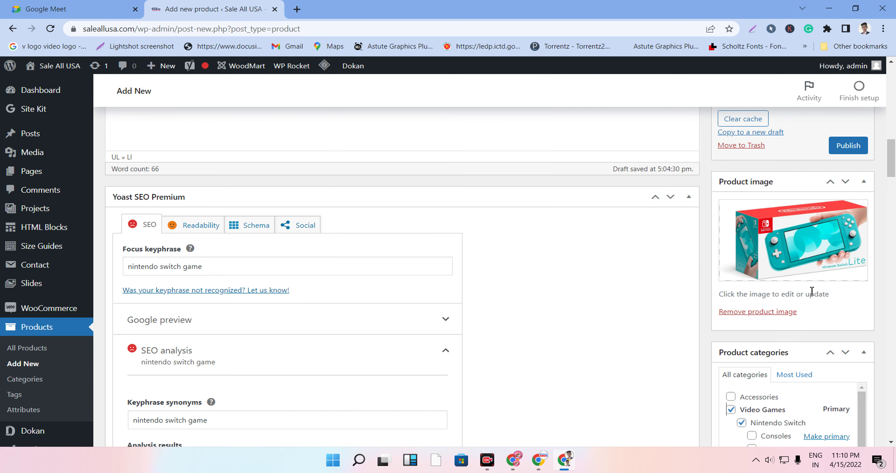
scroll(813, 292, "up", 5)
scroll(812, 295, "down", 20)
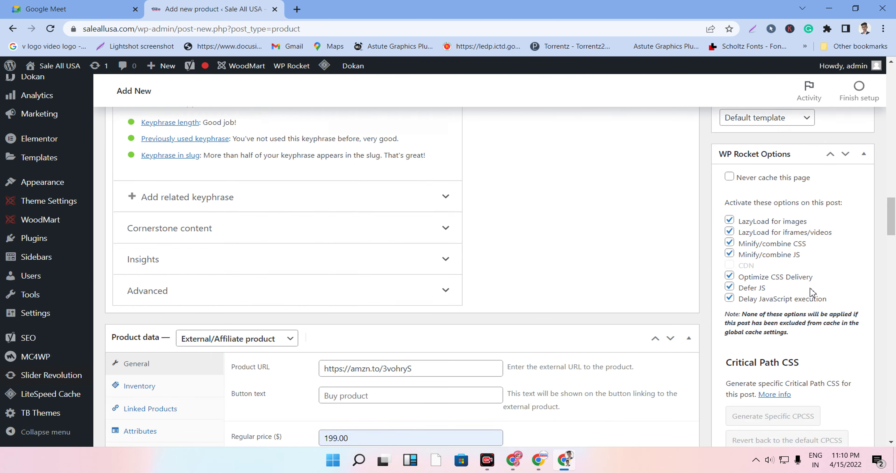
scroll(811, 292, "up", 6)
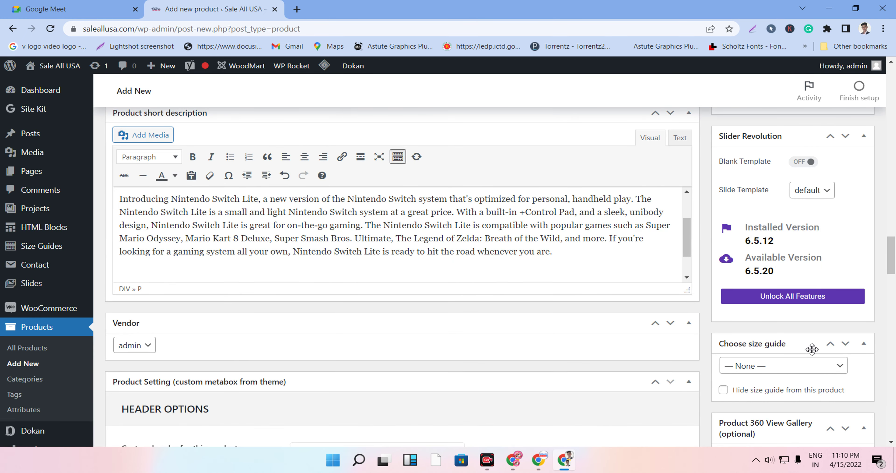
left_click(814, 367)
left_click(815, 367)
scroll(815, 367, "down", 5)
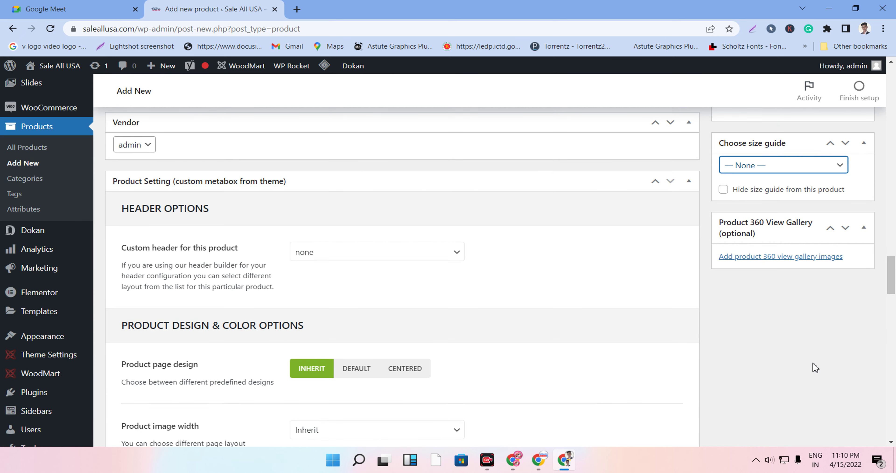
- Move the Product 360 View Gallery box up above the size guide and Slider Revolution boxes
left_click(831, 227)
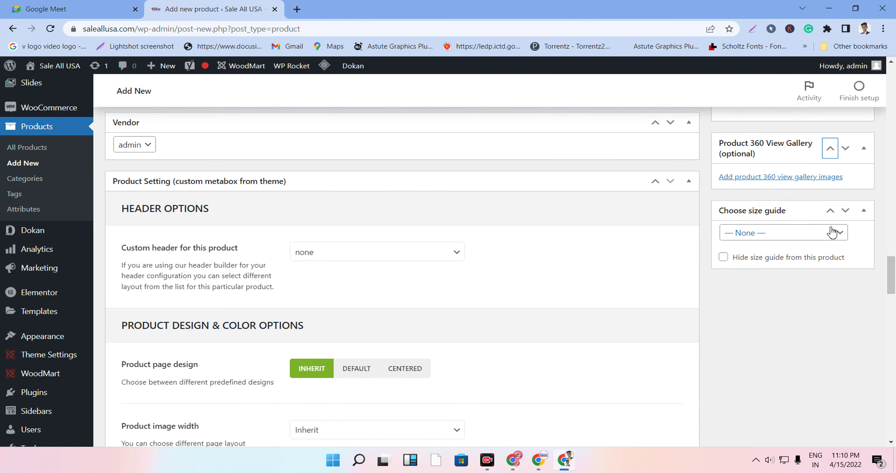
left_click(830, 149)
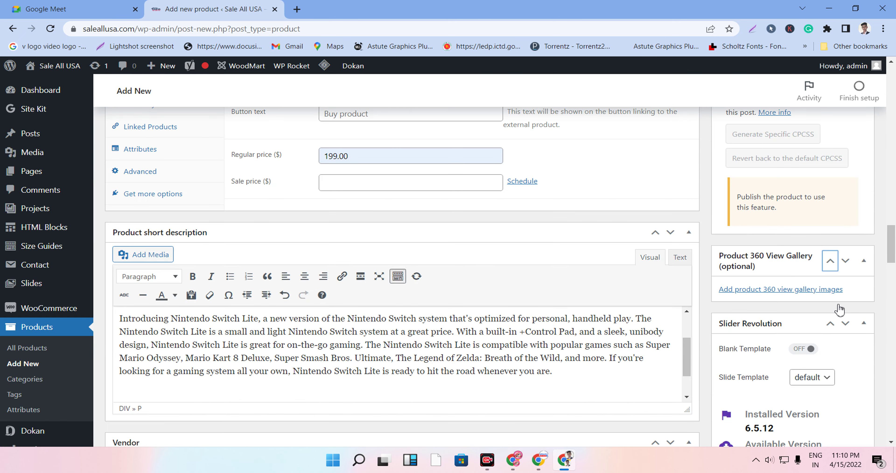
scroll(786, 201, "up", 20)
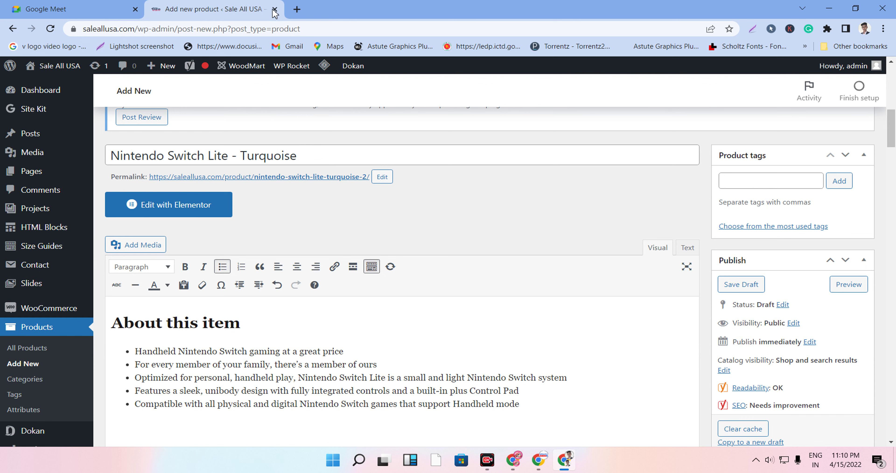
- Open the Keyword Tool site, keywordtool.io, in a new browser tab
left_click(296, 10)
left_click(290, 26)
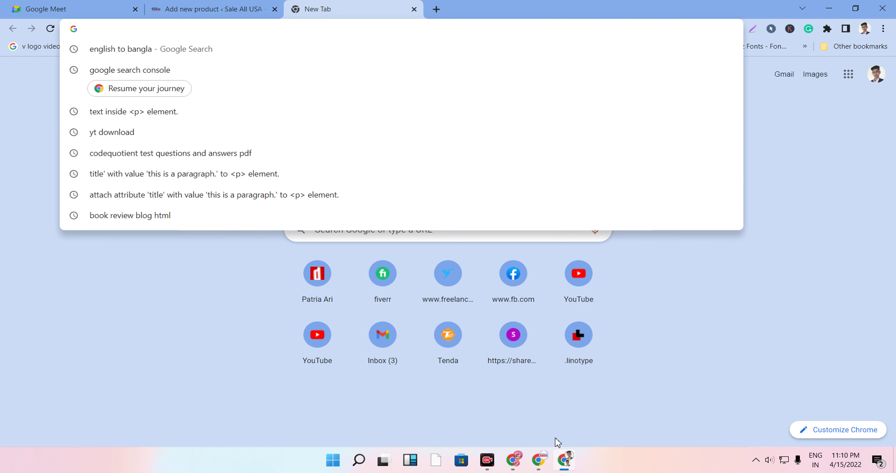
type("k")
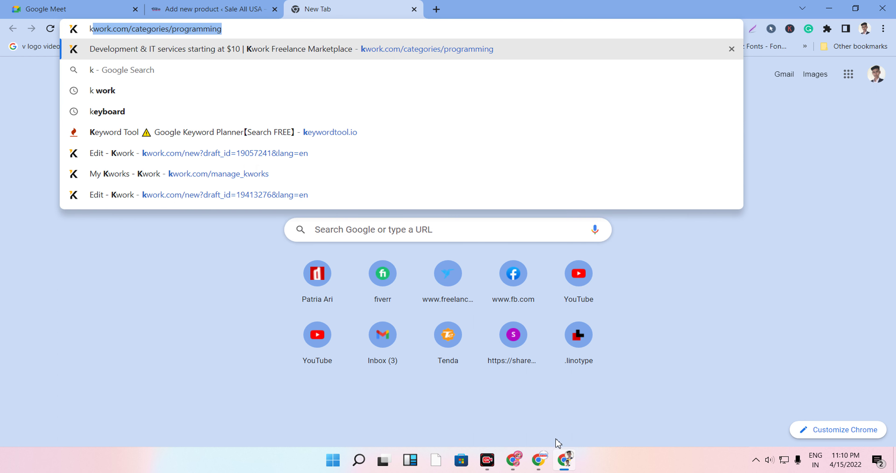
left_click(240, 139)
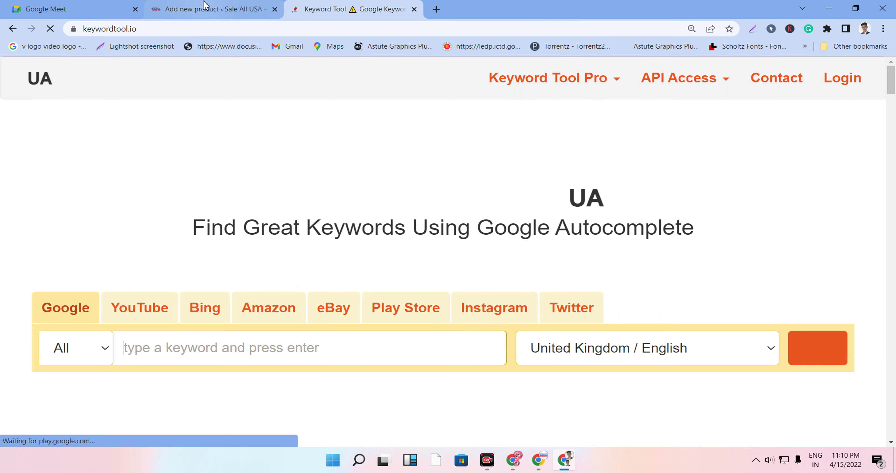
- Copy the search phrase "nintendo switch game" from Amazon and look it up in Keyword Tool's Google keyword search
left_click(538, 458)
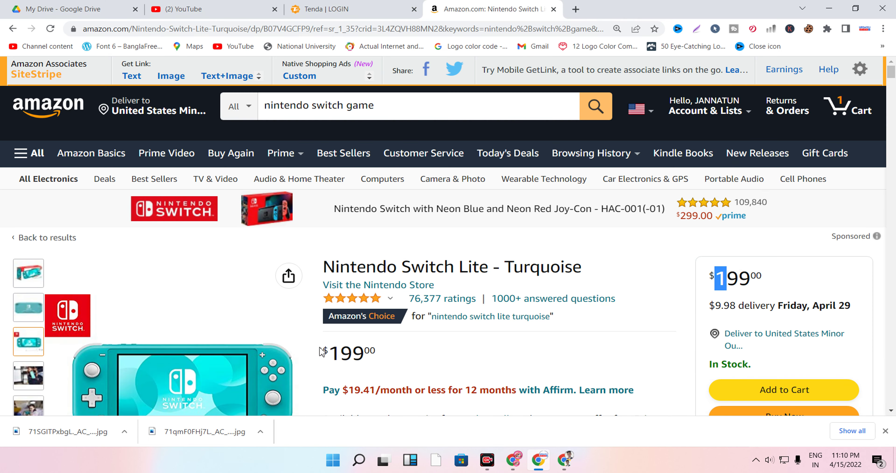
left_click_drag(264, 106, 402, 108)
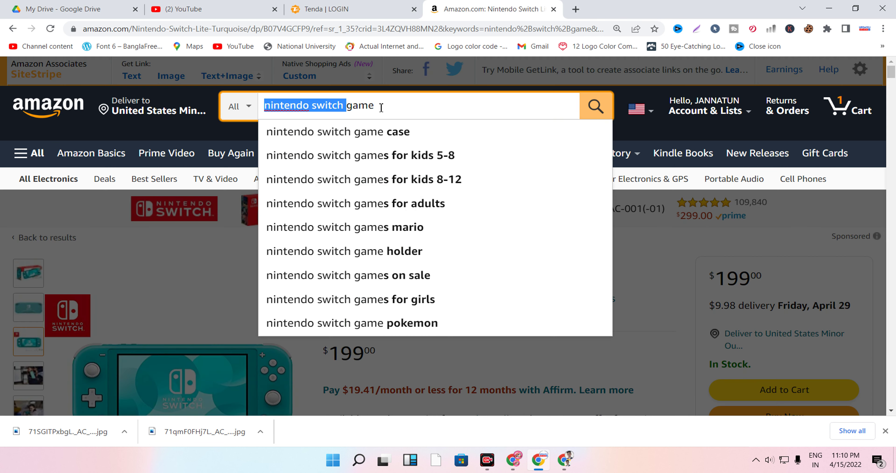
right_click(402, 107)
left_click(472, 147)
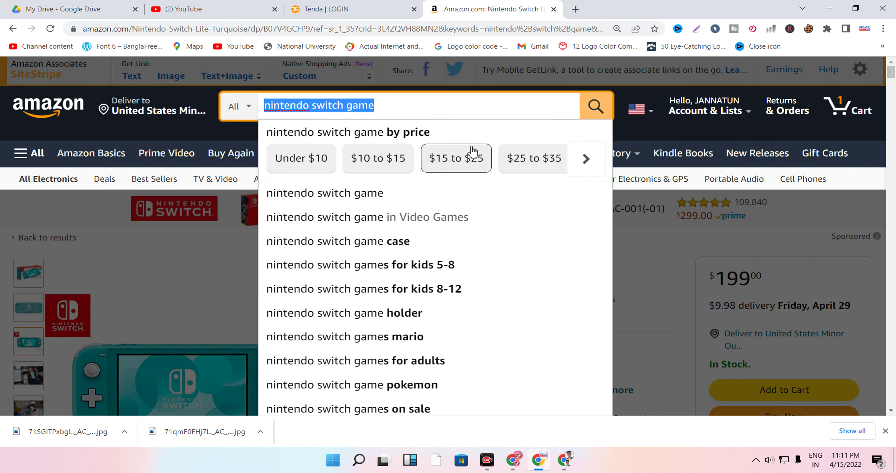
left_click(564, 460)
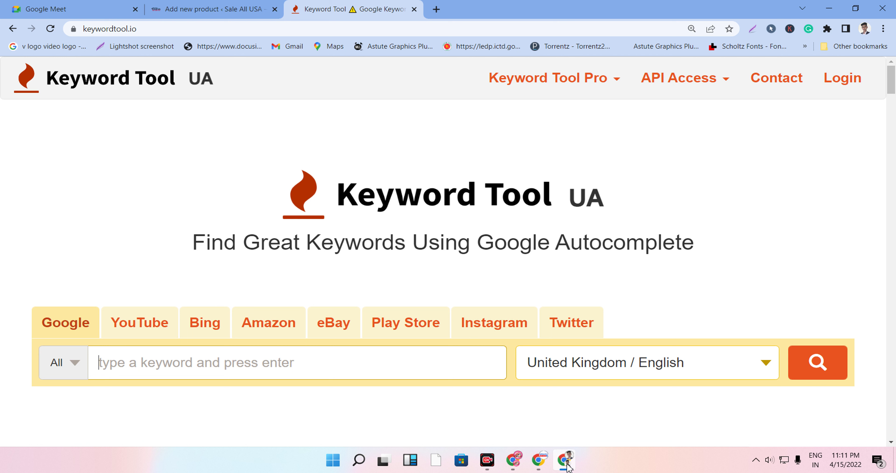
right_click(228, 351)
left_click(255, 263)
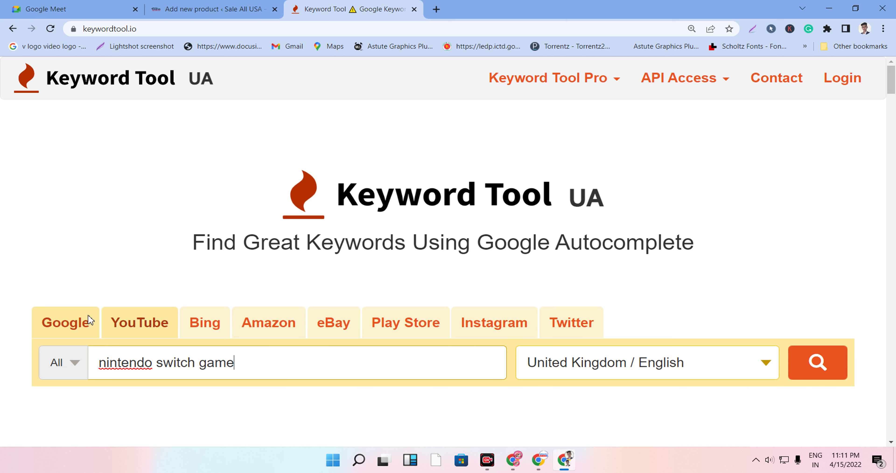
left_click(857, 362)
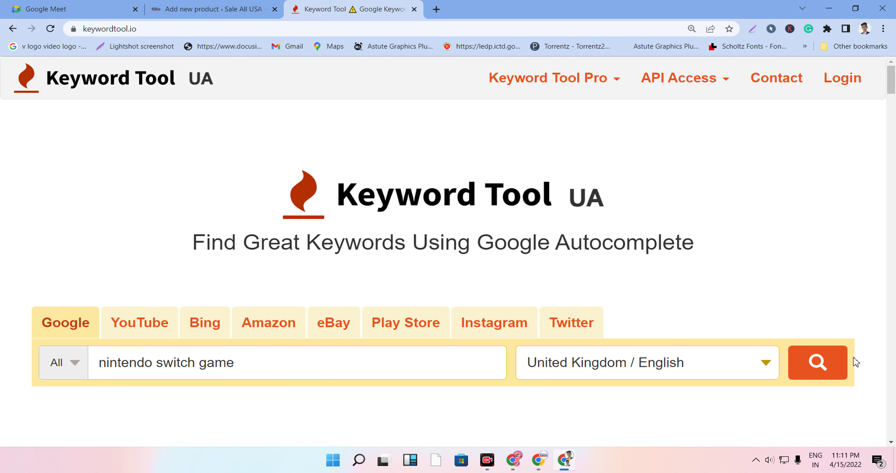
left_click(824, 370)
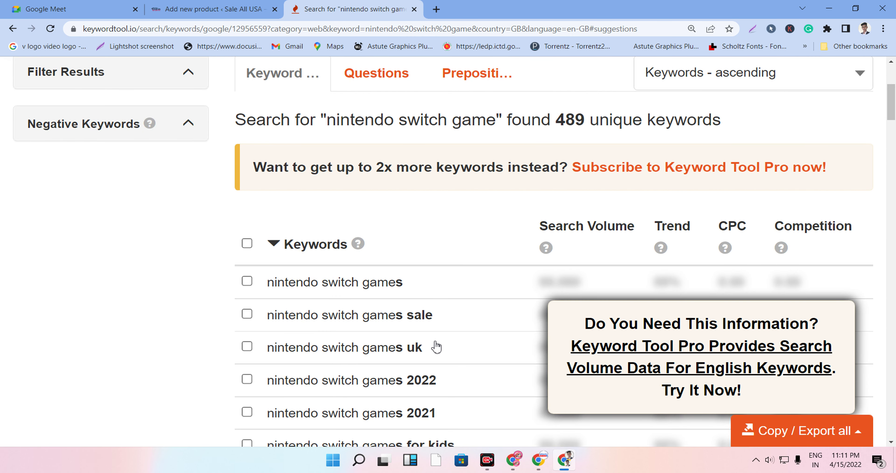
- Copy the keyword suggestion "nintendo switch games uk" and add it as a product tag on the WooCommerce product
left_click_drag(435, 348, 265, 355)
right_click(306, 347)
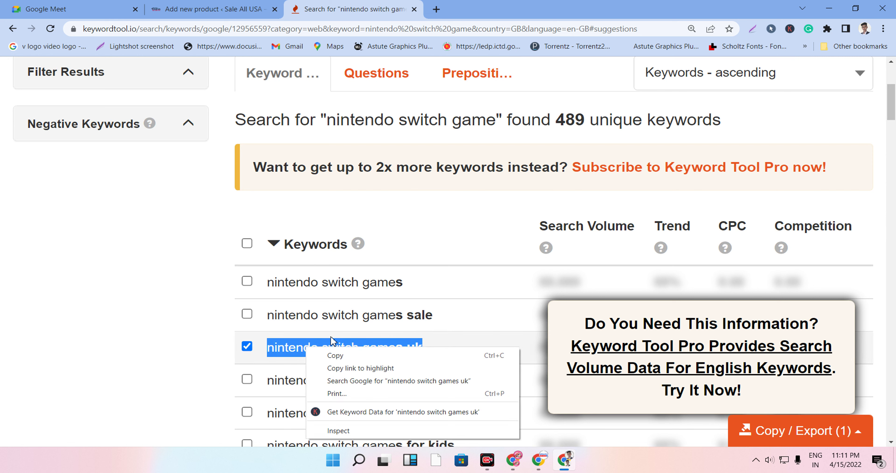
left_click(388, 355)
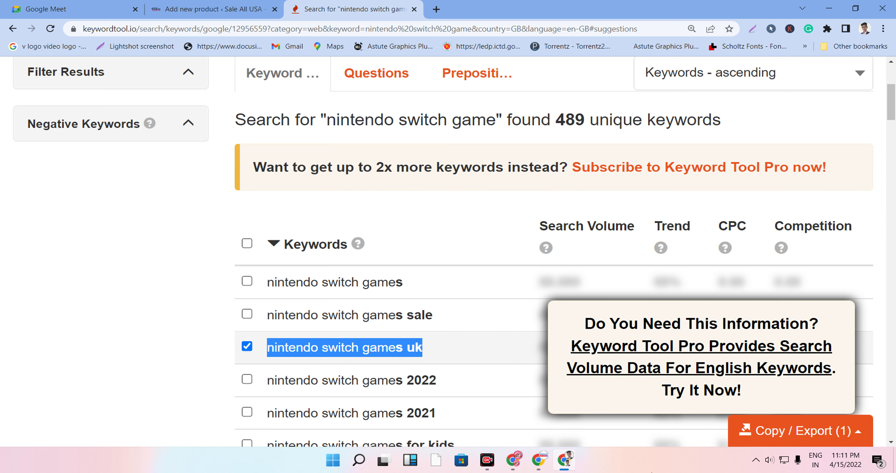
left_click(563, 461)
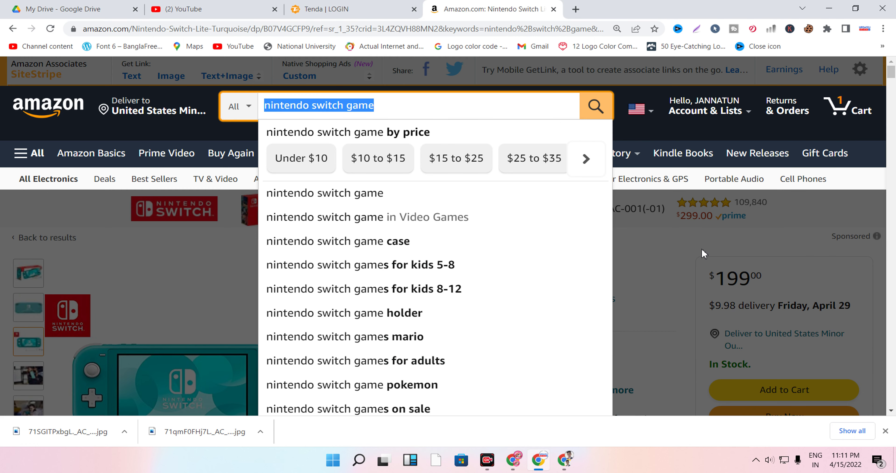
left_click(565, 461)
left_click(209, 8)
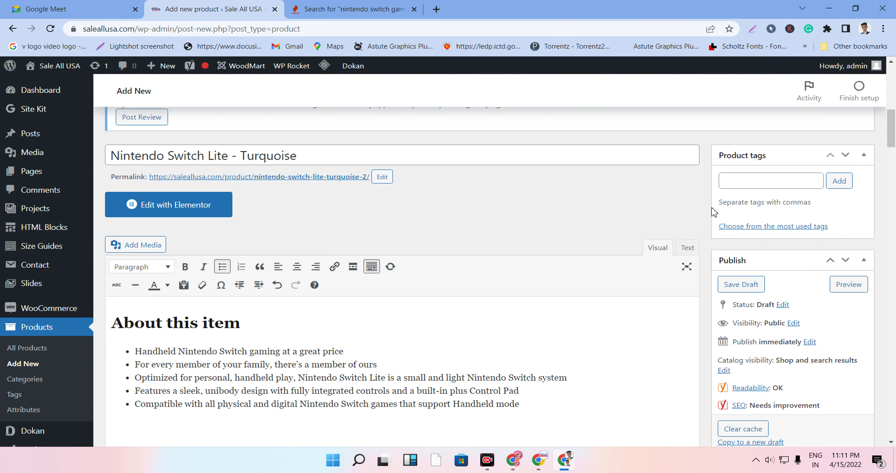
right_click(741, 179)
left_click(768, 265)
left_click(840, 180)
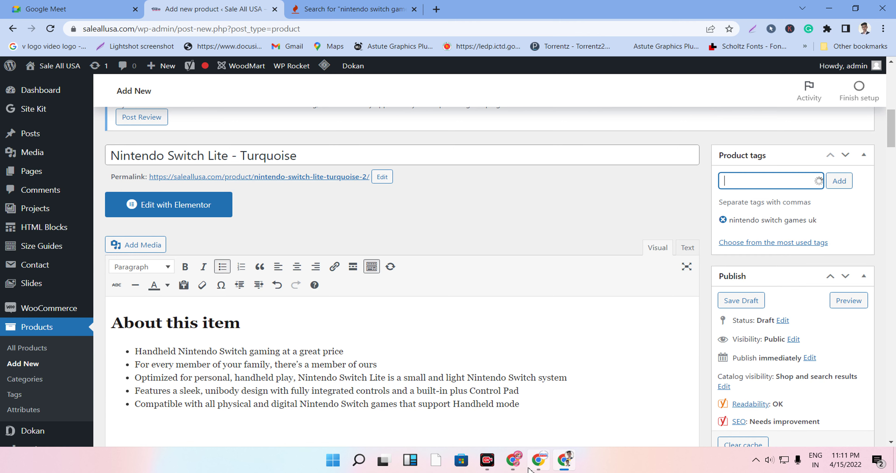
- Copy the keyword suggestion "nintendo switch games 2022" from Keyword Tool and add it to the product tags
left_click(370, 5)
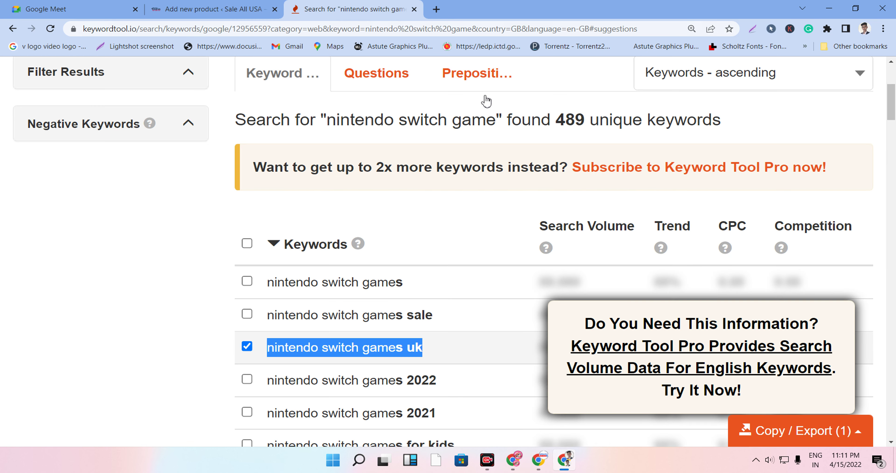
left_click_drag(456, 380, 271, 381)
right_click(290, 383)
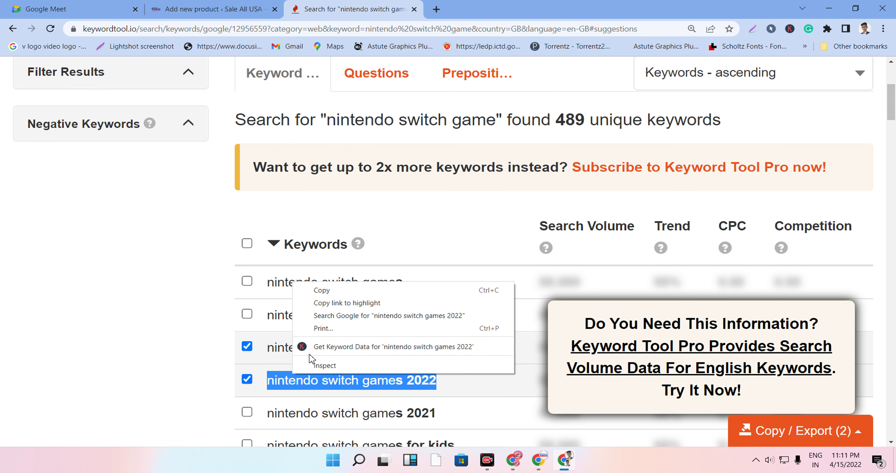
left_click(337, 287)
left_click(198, 10)
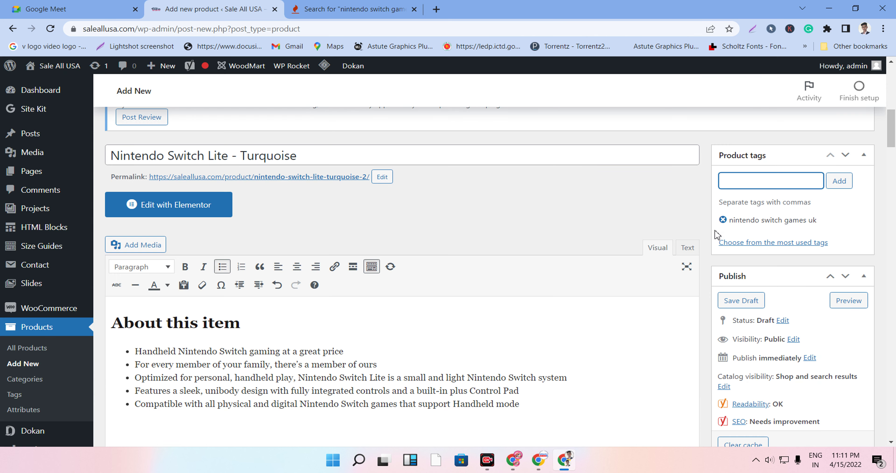
right_click(734, 181)
left_click(762, 269)
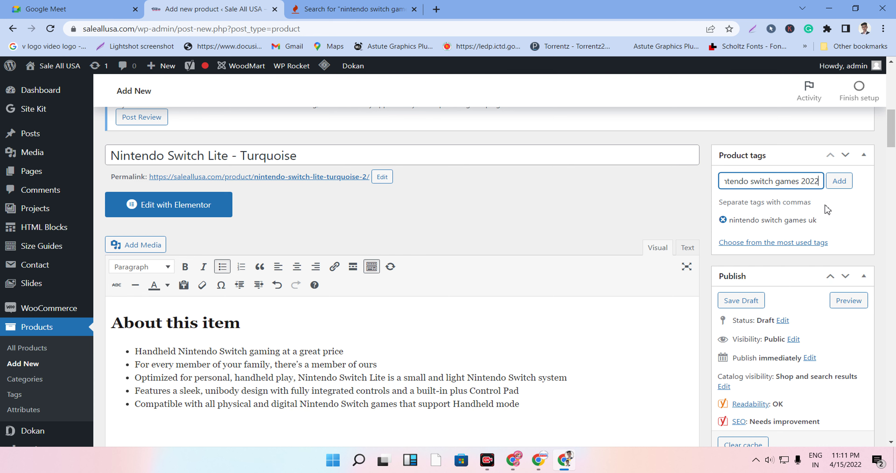
left_click(838, 181)
- Copy the keyword suggestion "nintendo switch game card" from the Keyword Tool results for the product tags
left_click(369, 5)
scroll(446, 202, "down", 5)
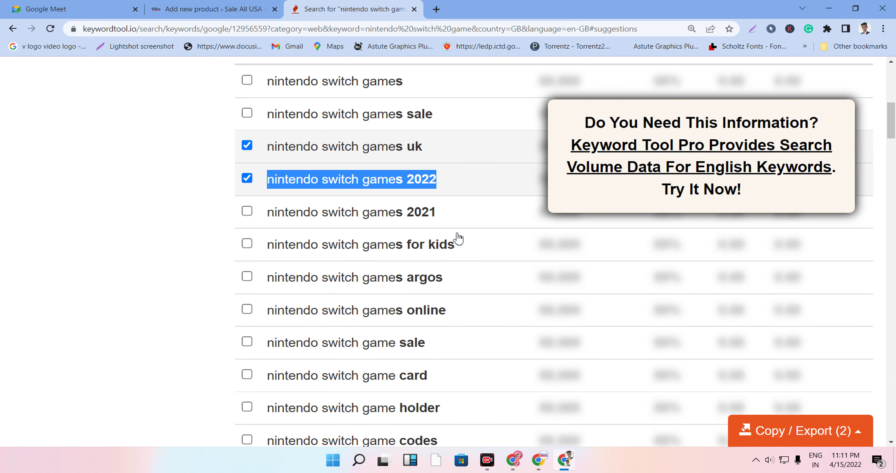
mouse_move(425, 342)
left_mouse_down()
mouse_move(275, 342)
mouse_move(425, 342)
left_mouse_up()
left_click_drag(436, 375, 264, 369)
right_click(287, 372)
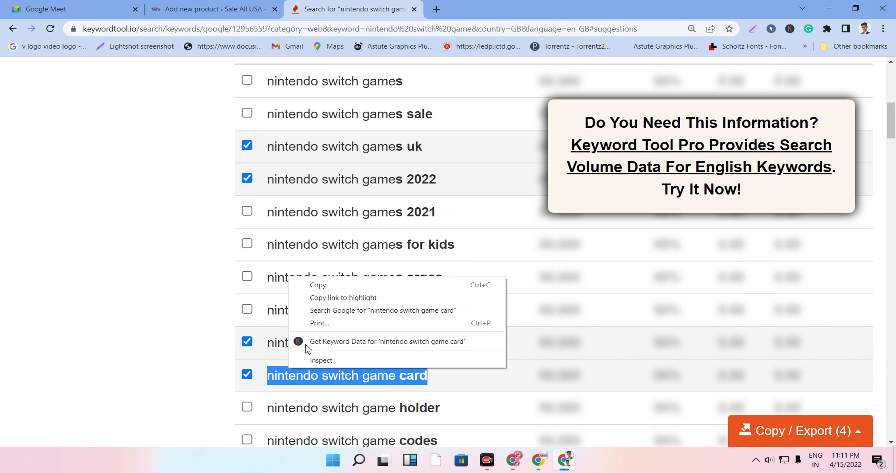
left_click(330, 286)
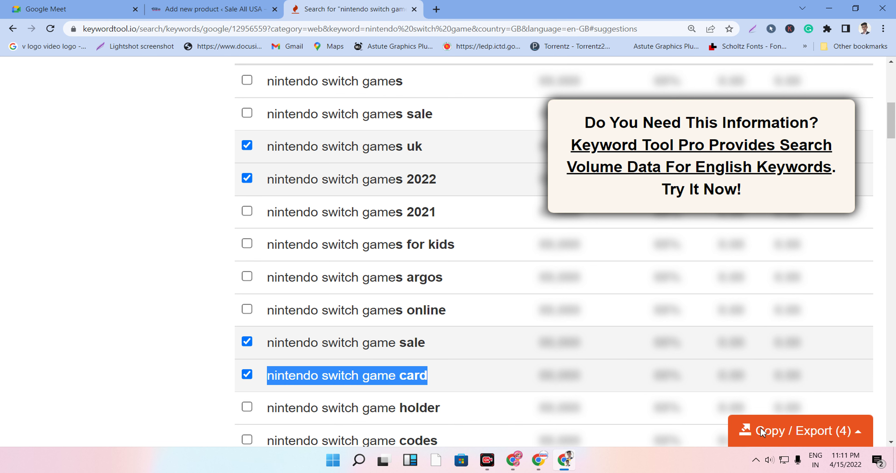
scroll(477, 307, "down", 5)
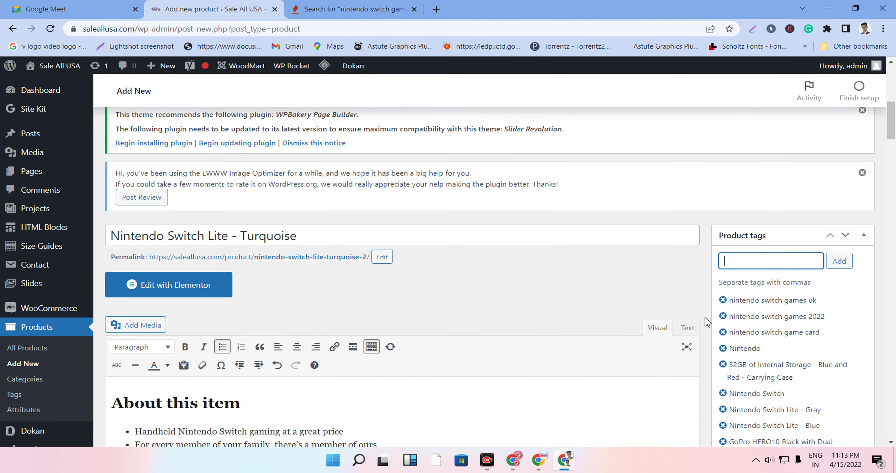
- Review the product form, including the tags, description, Yoast SEO analysis and product page design settings
scroll(707, 322, "down", 15)
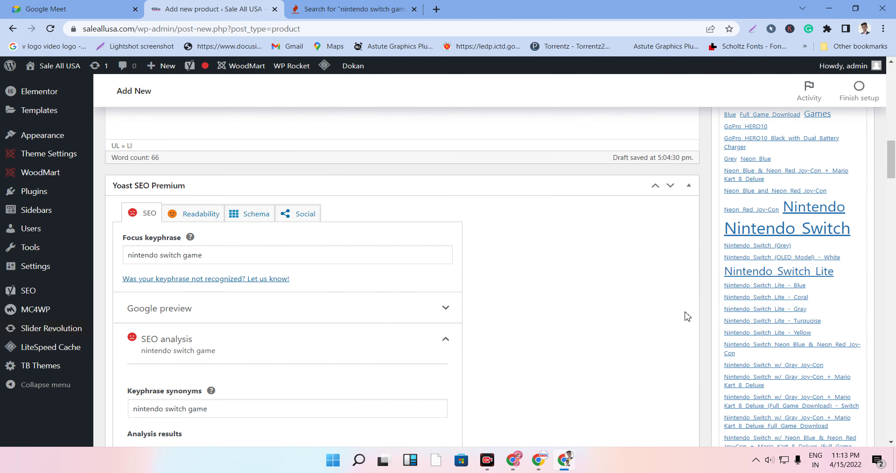
scroll(498, 309, "up", 20)
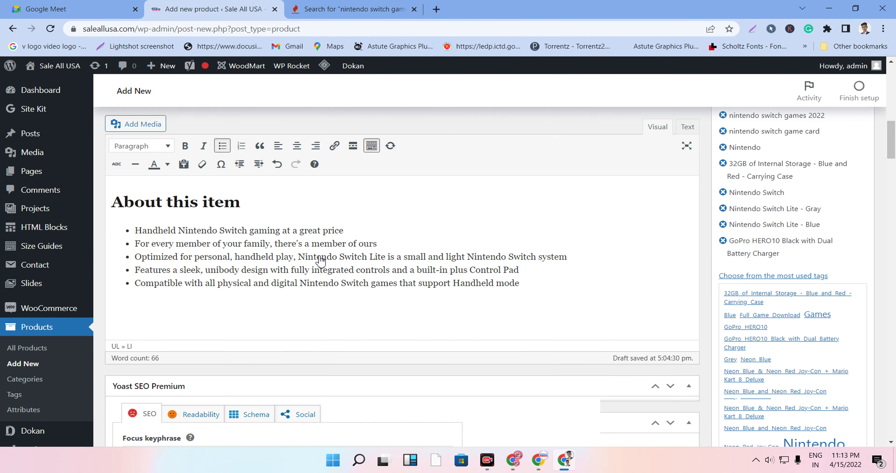
scroll(189, 301, "down", 20)
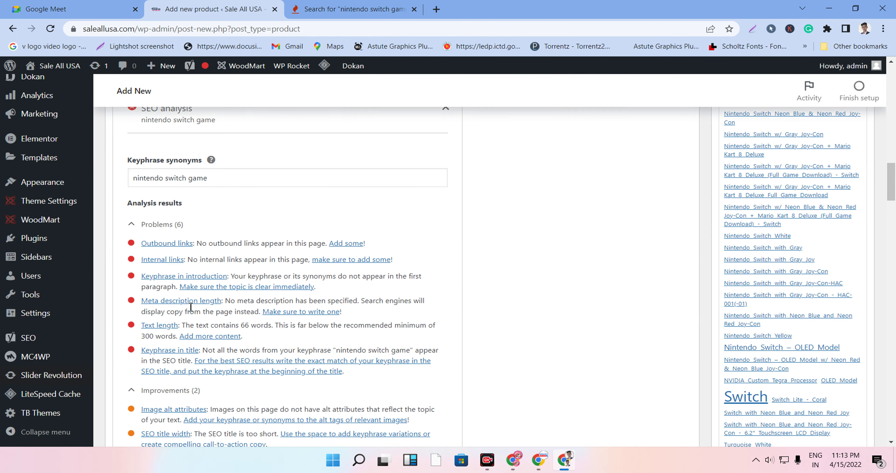
scroll(540, 314, "down", 10)
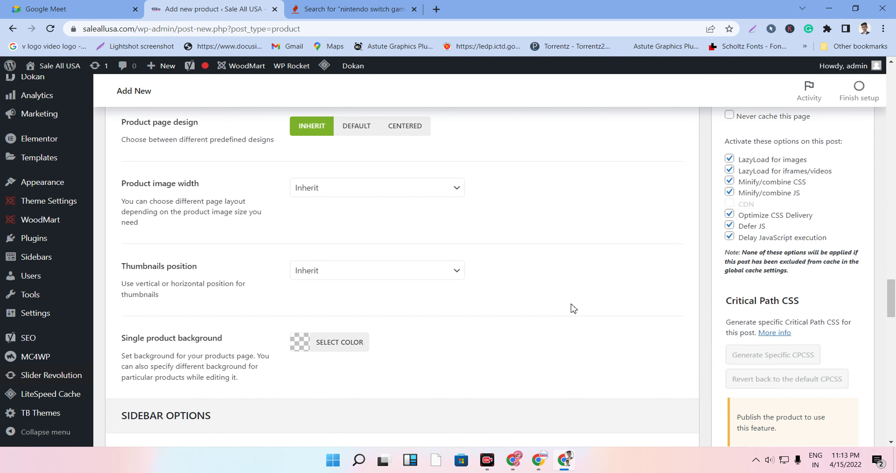
scroll(661, 299, "up", 10)
scroll(770, 291, "down", 5)
scroll(770, 285, "up", 20)
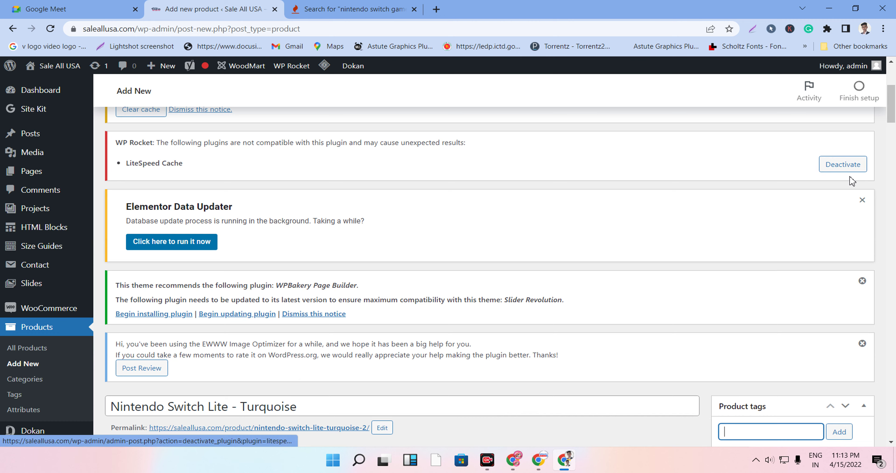
scroll(835, 209, "up", 5)
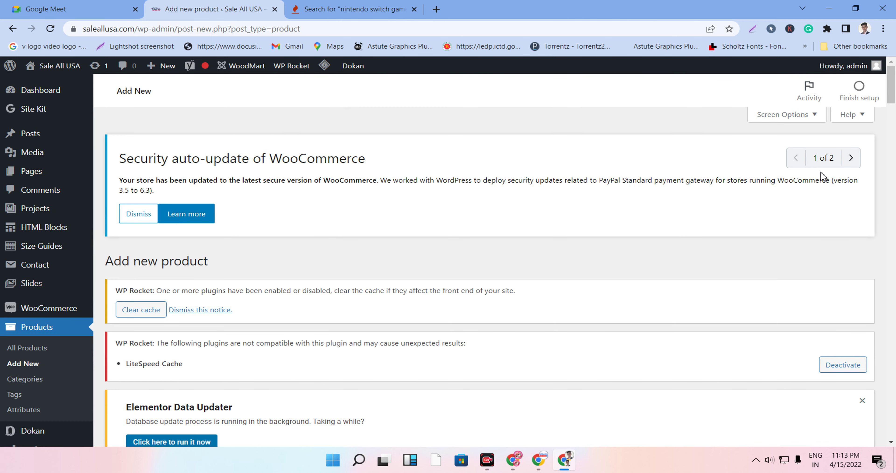
- Open WooCommerce's Finish setup from the product page and confirm leaving the page with unsaved changes
left_click(864, 99)
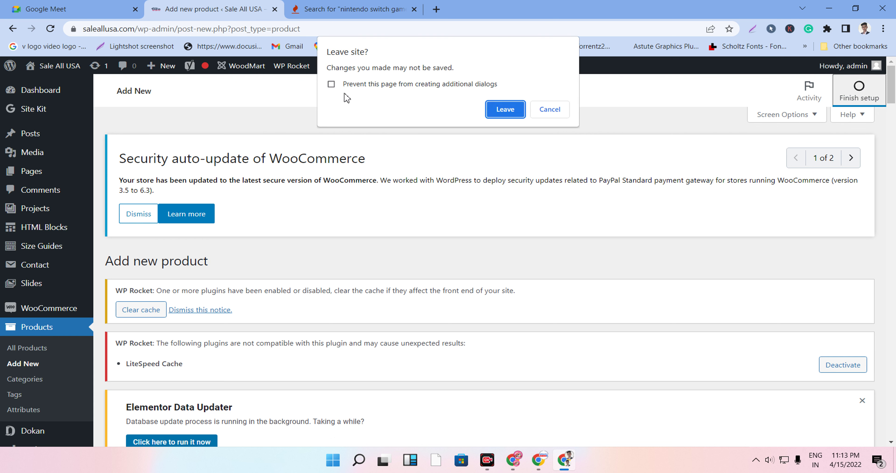
left_click(494, 111)
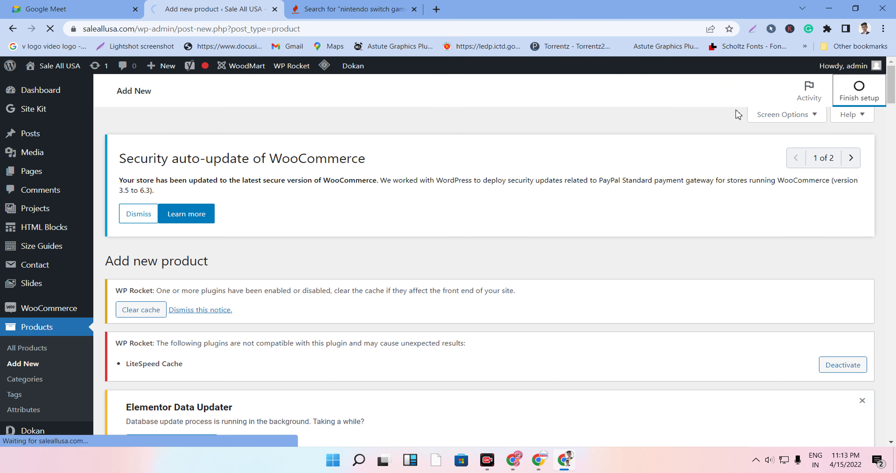
left_click(842, 101)
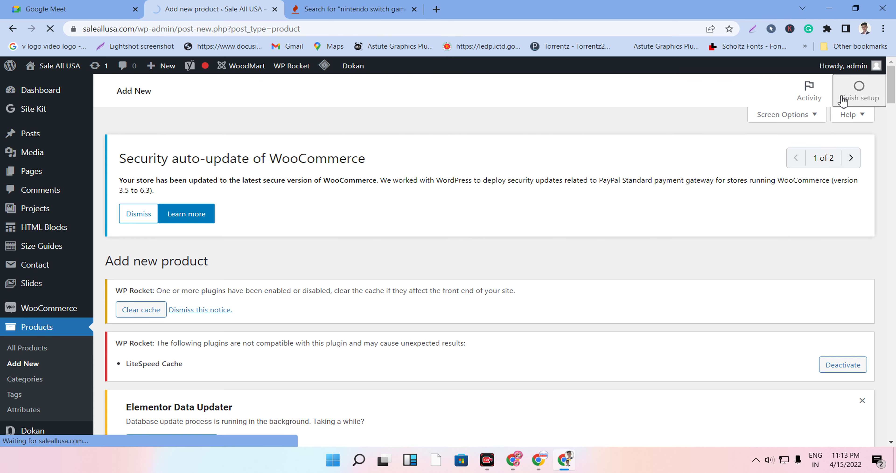
scroll(419, 281, "down", 15)
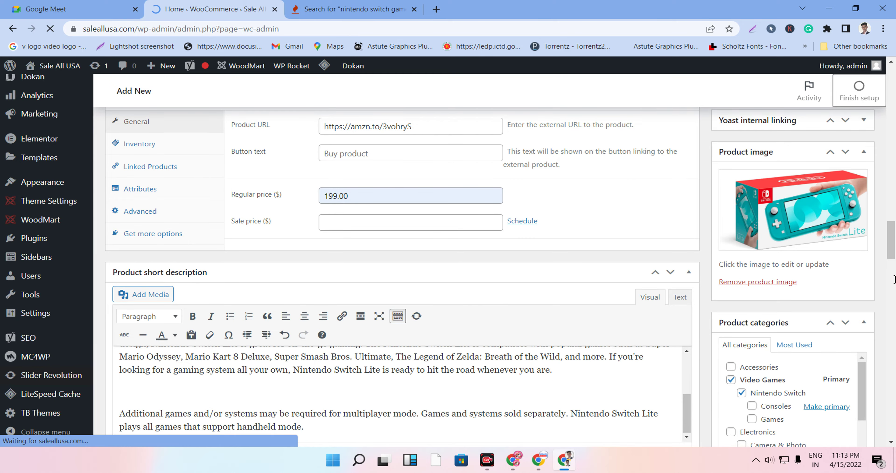
scroll(894, 279, "down", 15)
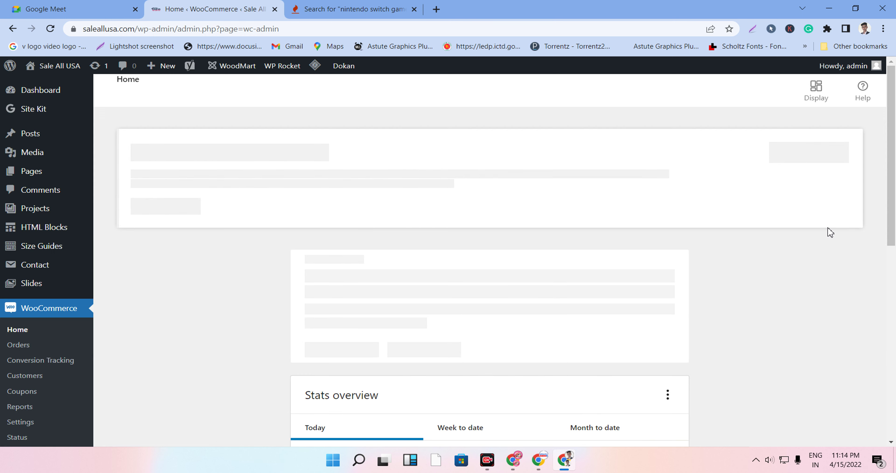
scroll(513, 367, "down", 4)
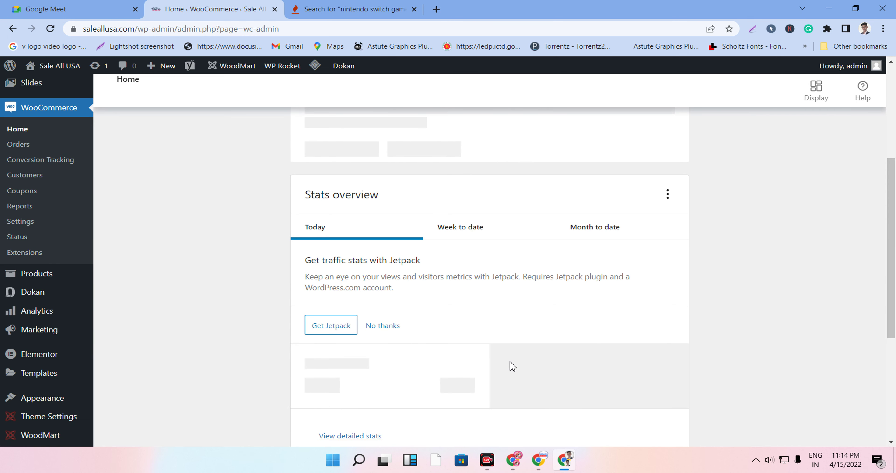
scroll(513, 366, "down", 4)
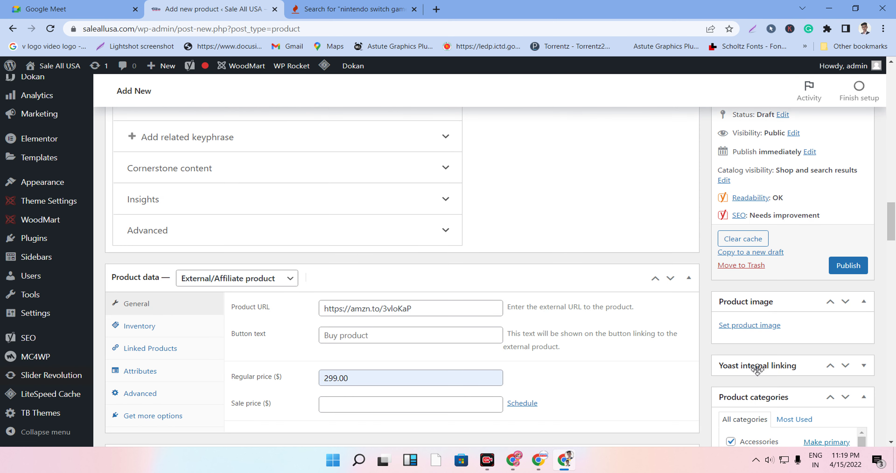
left_click(838, 266)
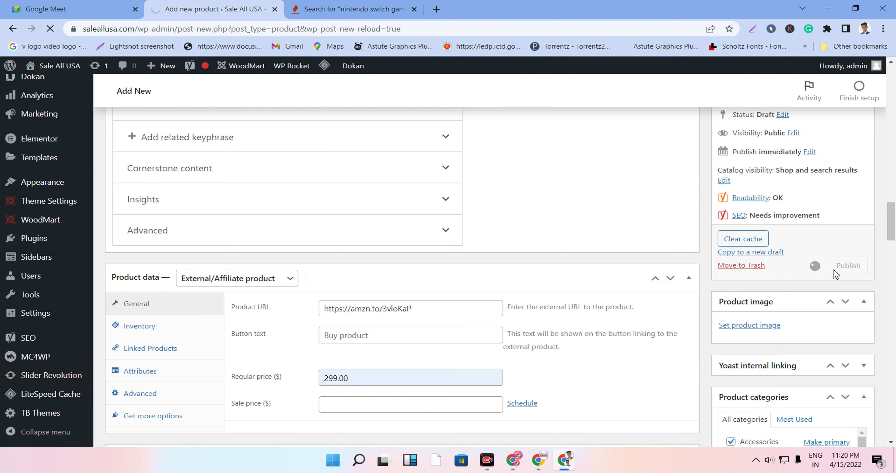
scroll(497, 207, "up", 5)
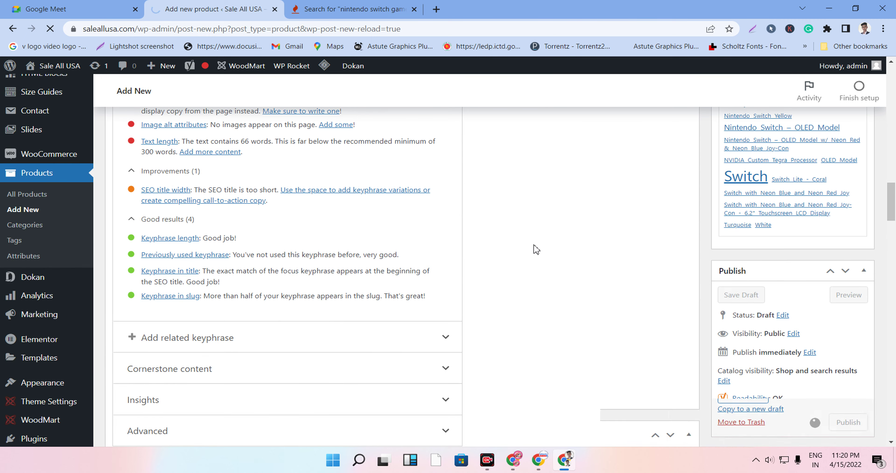
scroll(536, 250, "down", 10)
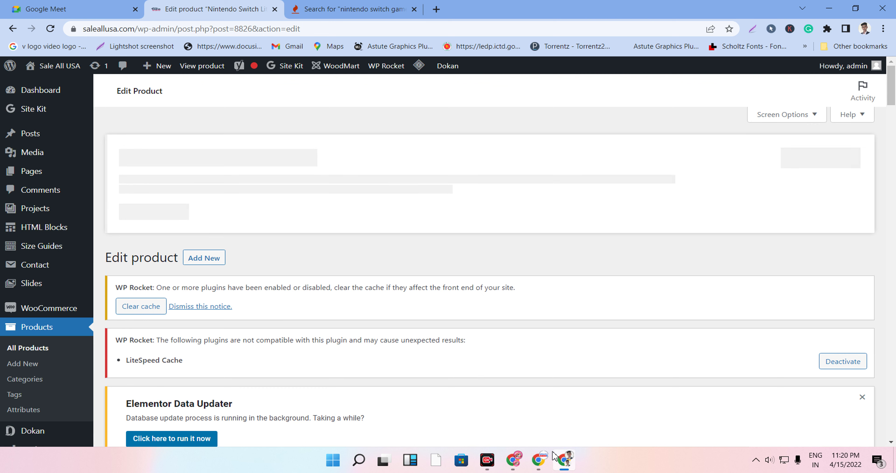
- Switch to the Amazon page of the Nintendo Switch Lite - Turquoise, dismiss its text link popup and return to the WordPress product editor
mouse_move(545, 455)
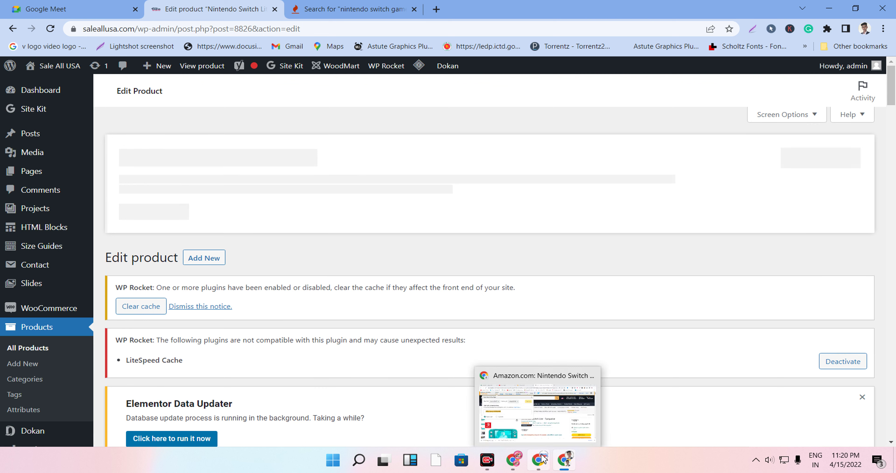
left_click(543, 458)
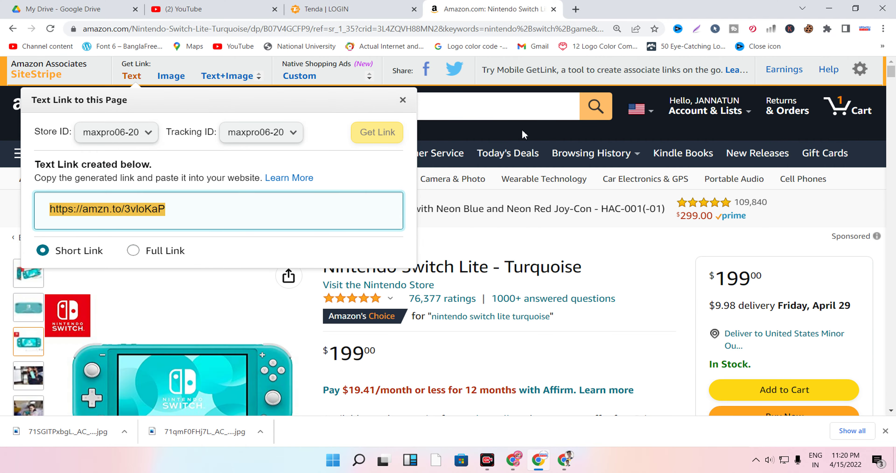
left_click(549, 251)
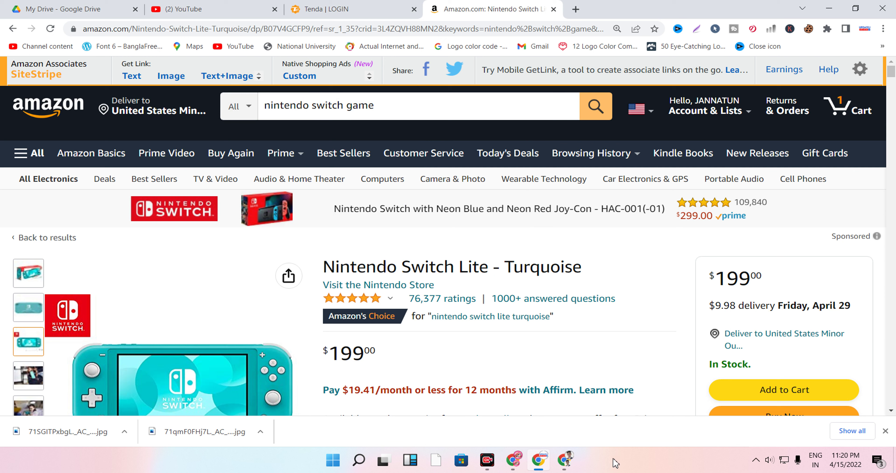
left_click(569, 459)
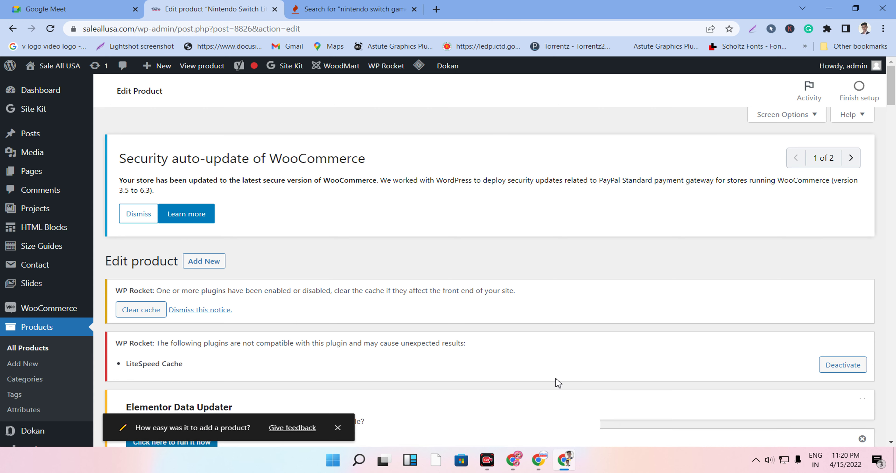
scroll(556, 385, "down", 10)
scroll(560, 408, "down", 20)
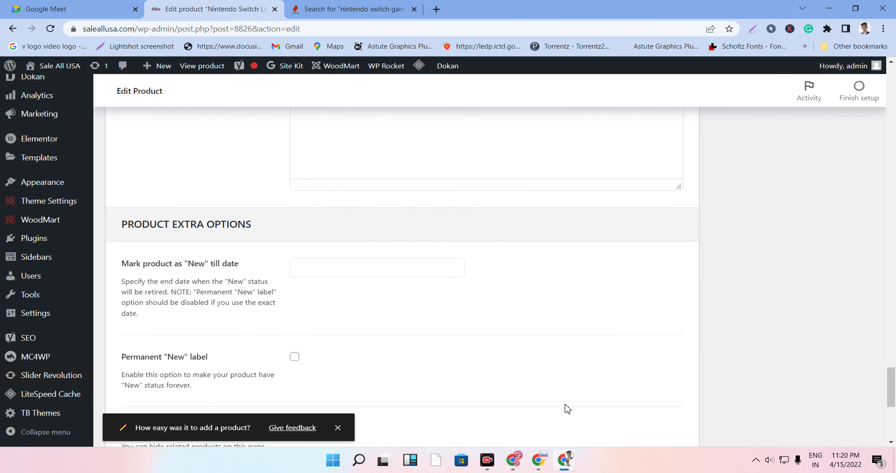
scroll(567, 408, "up", 20)
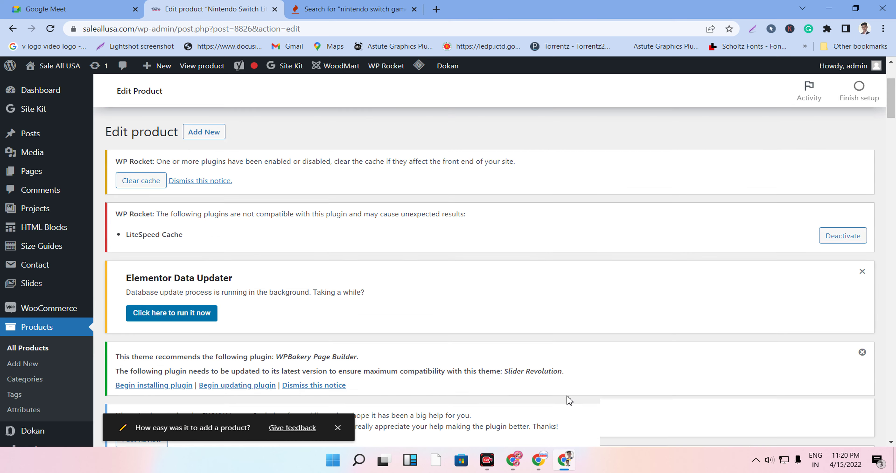